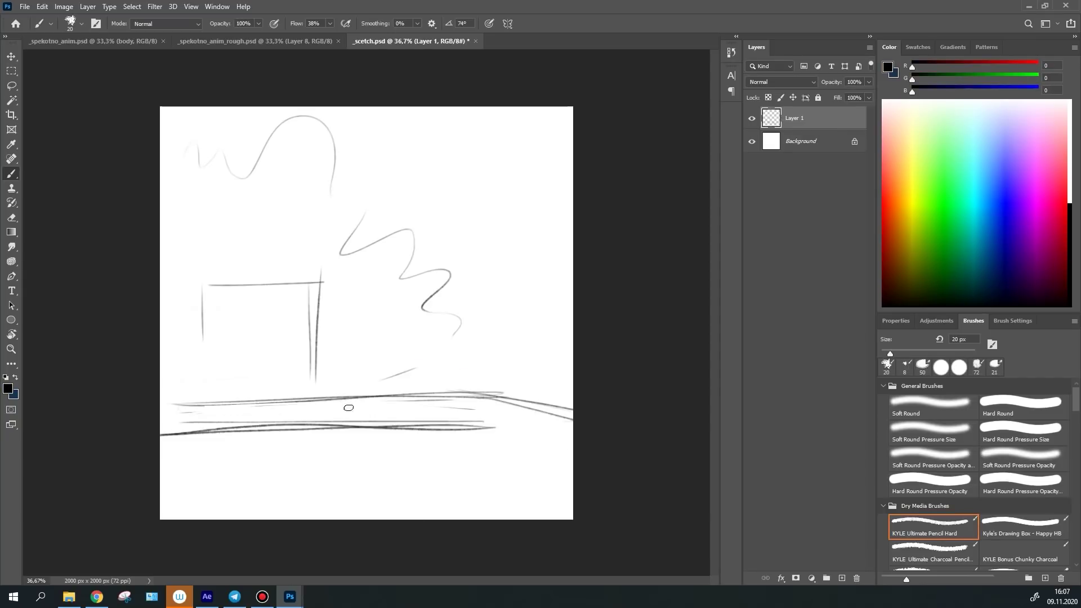
- Rough in the bushes, tree outlines, bench edge and the girl's seated legs and body
drag(191, 284, 259, 287)
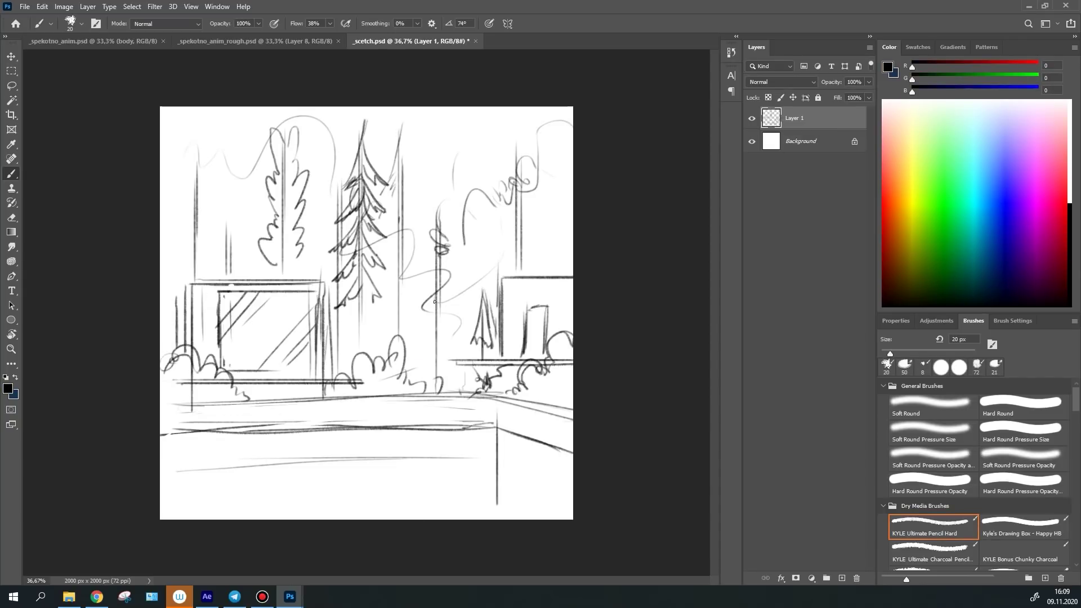
drag(545, 196, 540, 236)
drag(281, 484, 246, 295)
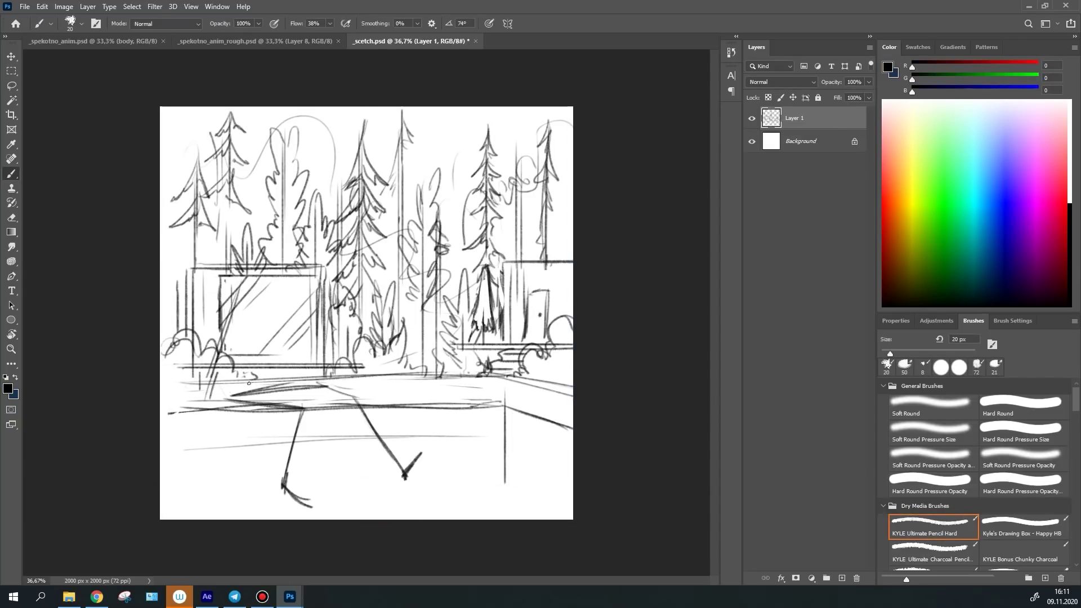
drag(311, 493, 454, 470)
drag(293, 394, 394, 461)
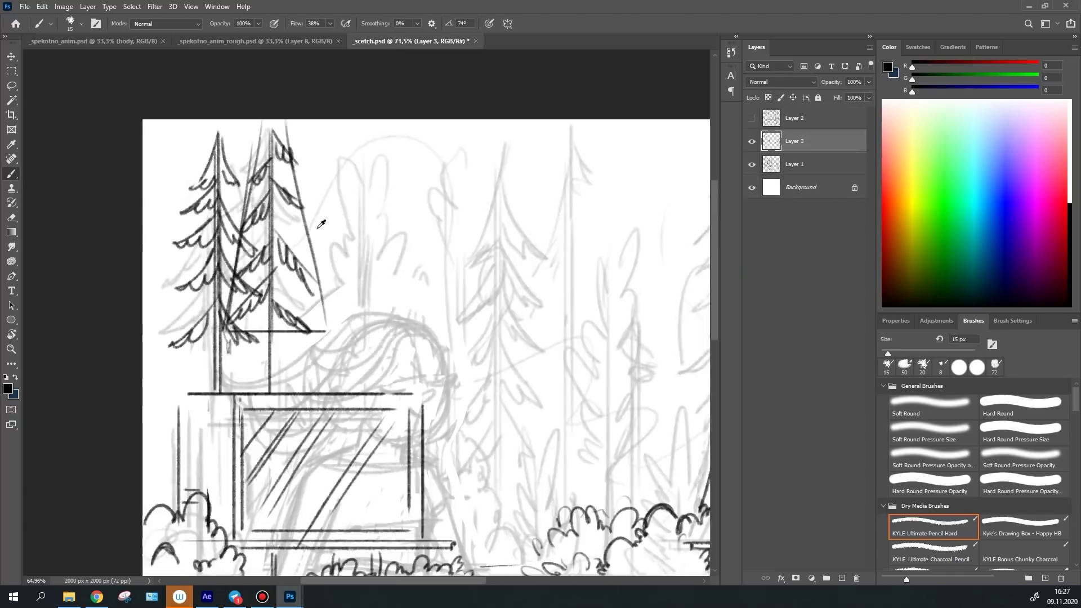
- Redraw the trees and bushes cleanly and add pool wall lines, rails and right-side foliage
drag(316, 343, 341, 338)
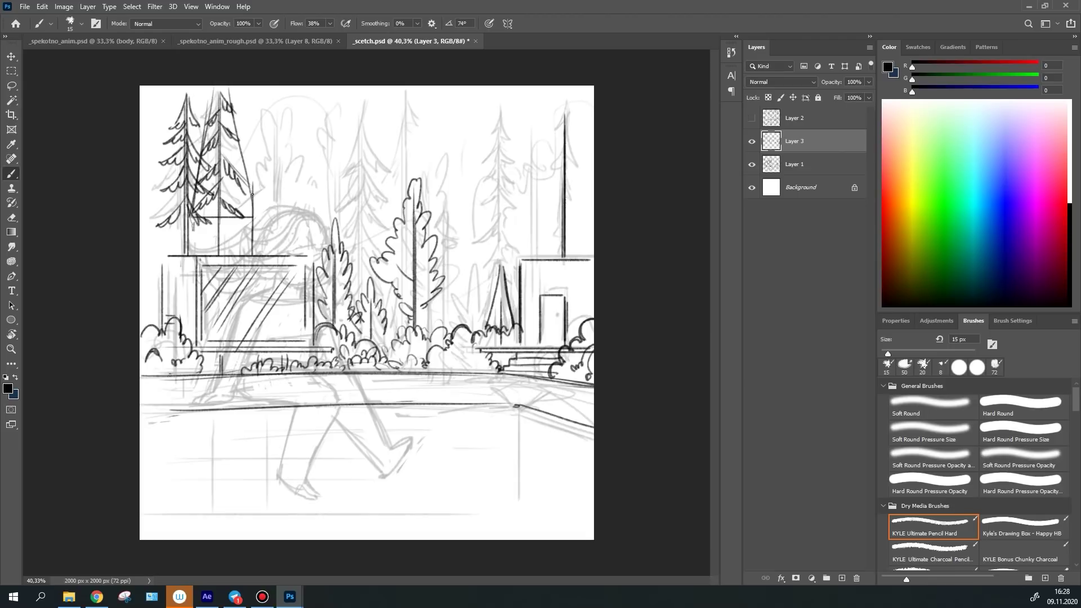
drag(223, 416, 222, 538)
drag(360, 104, 360, 236)
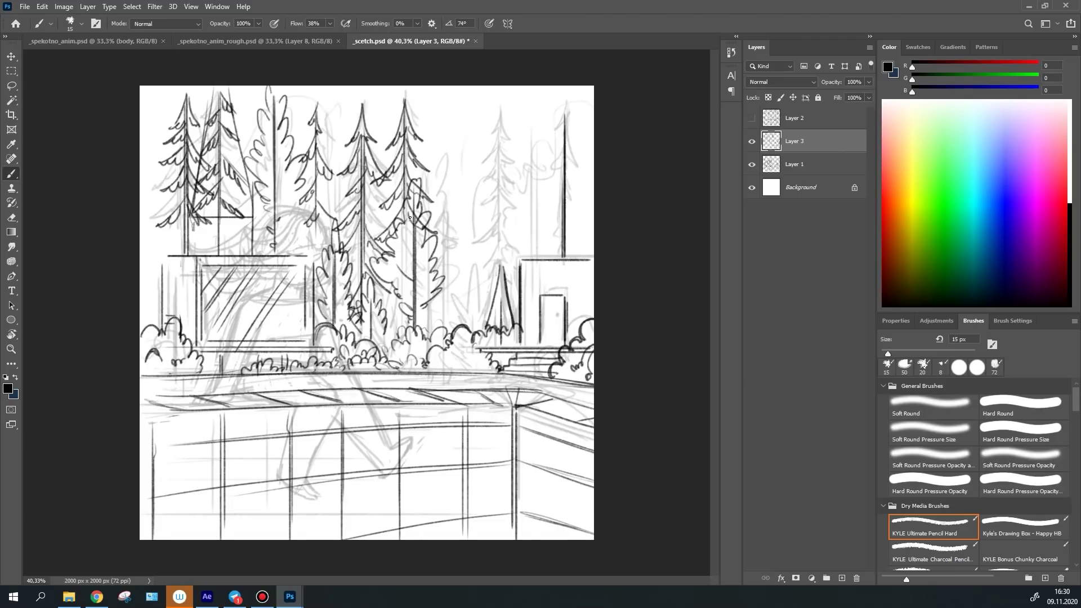
drag(499, 93, 498, 315)
mouse_move(541, 191)
mouse_down()
mouse_move(535, 266)
mouse_move(554, 332)
mouse_up()
- Sketch the girl's hair, head and body on a new layer, hide the rough layer, and start a cleaner pass
key(ctrl+shift+alt+n)
mouse_move(214, 247)
mouse_down()
mouse_move(315, 214)
mouse_move(239, 331)
mouse_up()
click(751, 117)
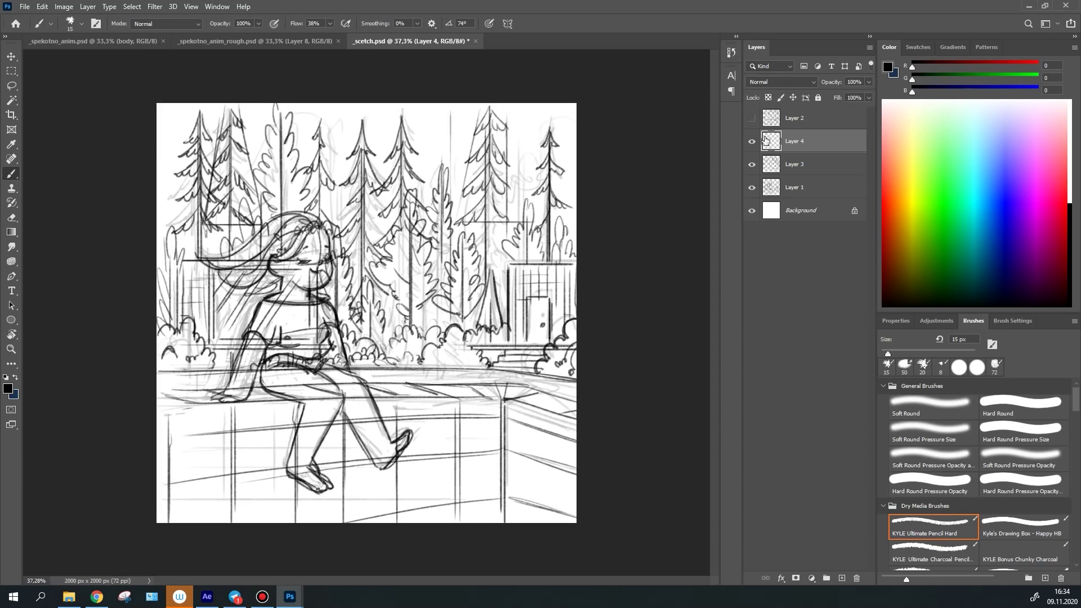
key(ctrl+shift+alt+n)
key(ctrl+plus)
- Show only the layers being refined and zoom in and out on the line art
click(751, 164)
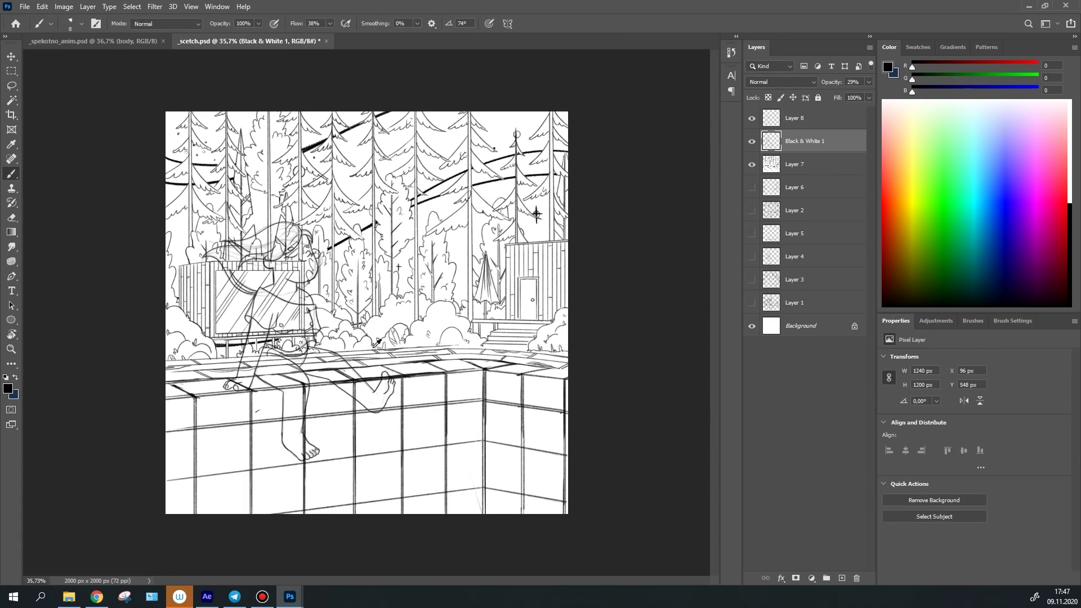
scroll(392, 341, up, 2)
scroll(429, 348, down, 1)
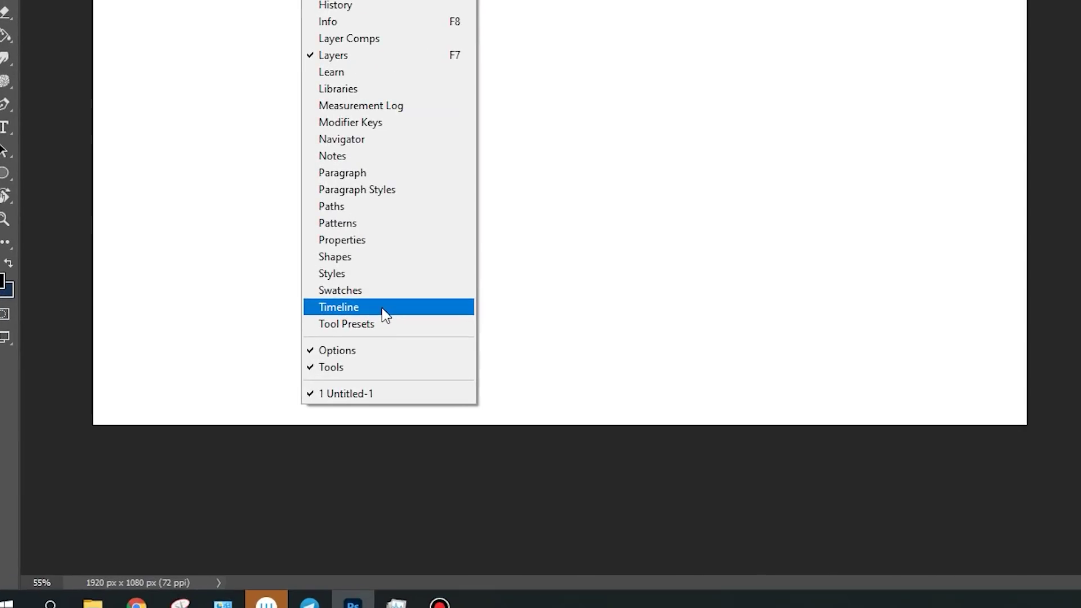
- Create a video timeline for Untitled-1 and enlarge its frame scale
click(387, 308)
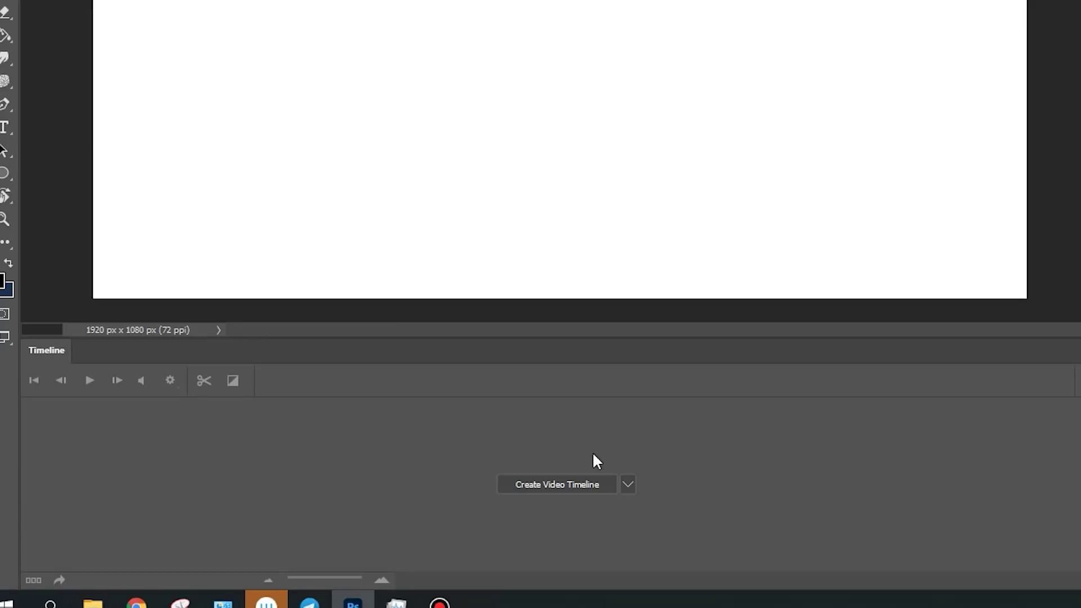
click(571, 482)
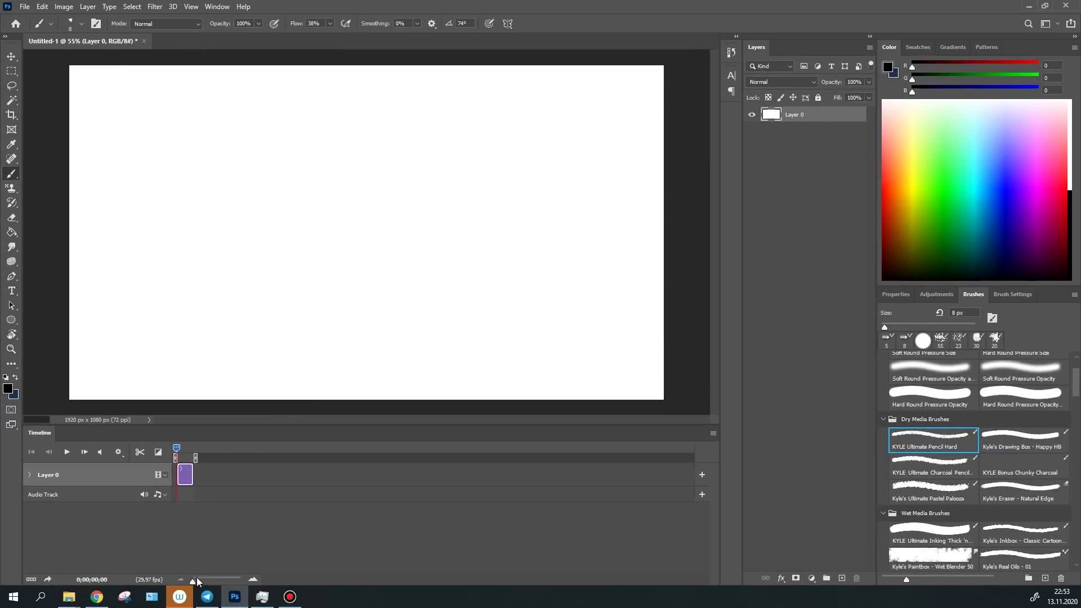
drag(197, 579, 211, 582)
- Add Layer 1 as a one-frame clip and draw the ground line on it
click(840, 578)
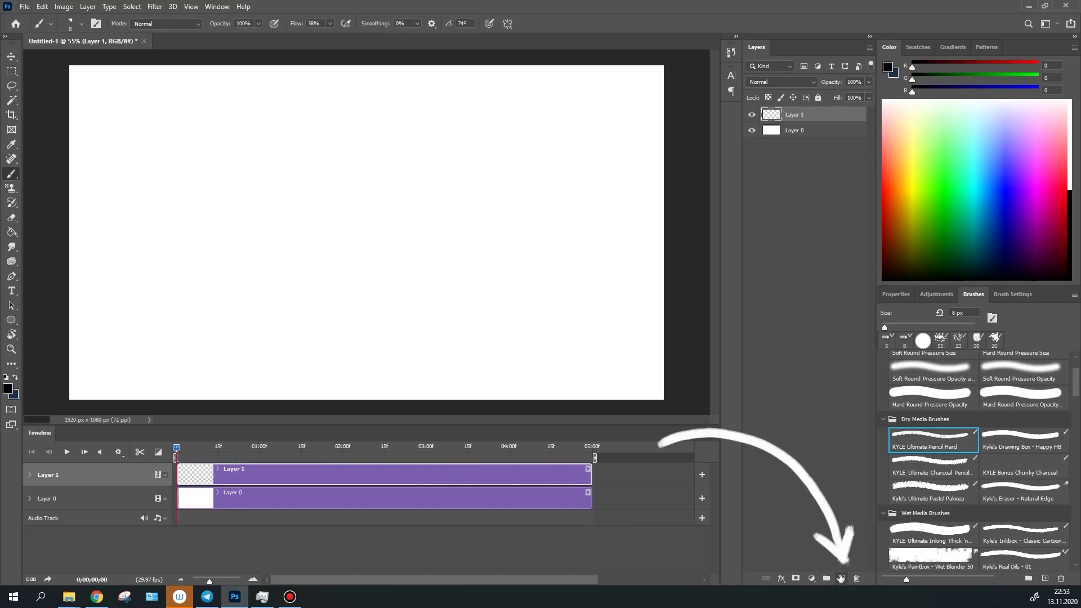
drag(590, 480, 167, 500)
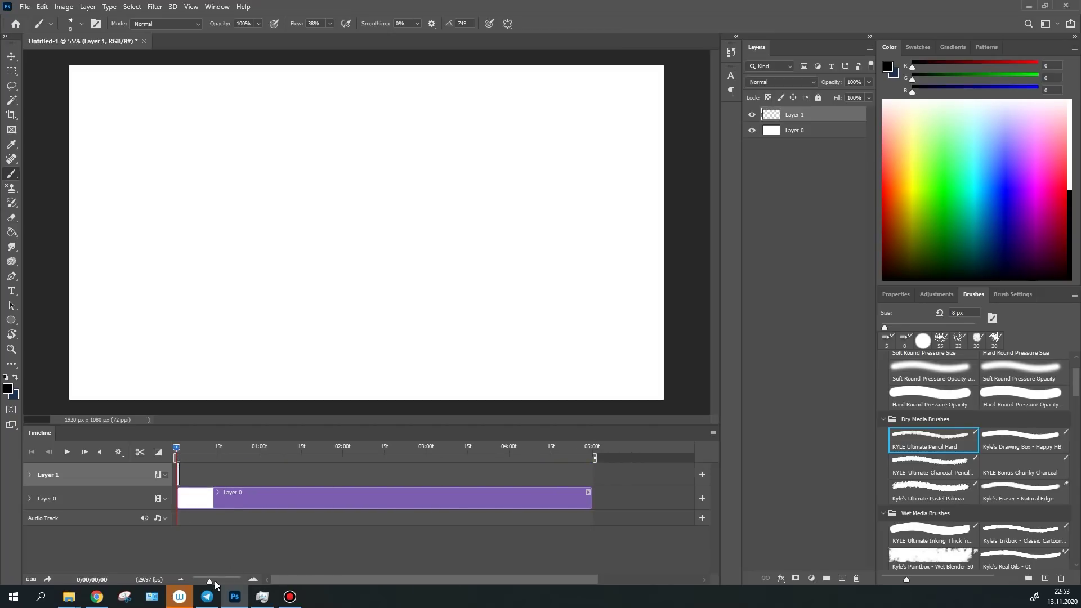
drag(216, 586, 221, 585)
drag(139, 272, 596, 272)
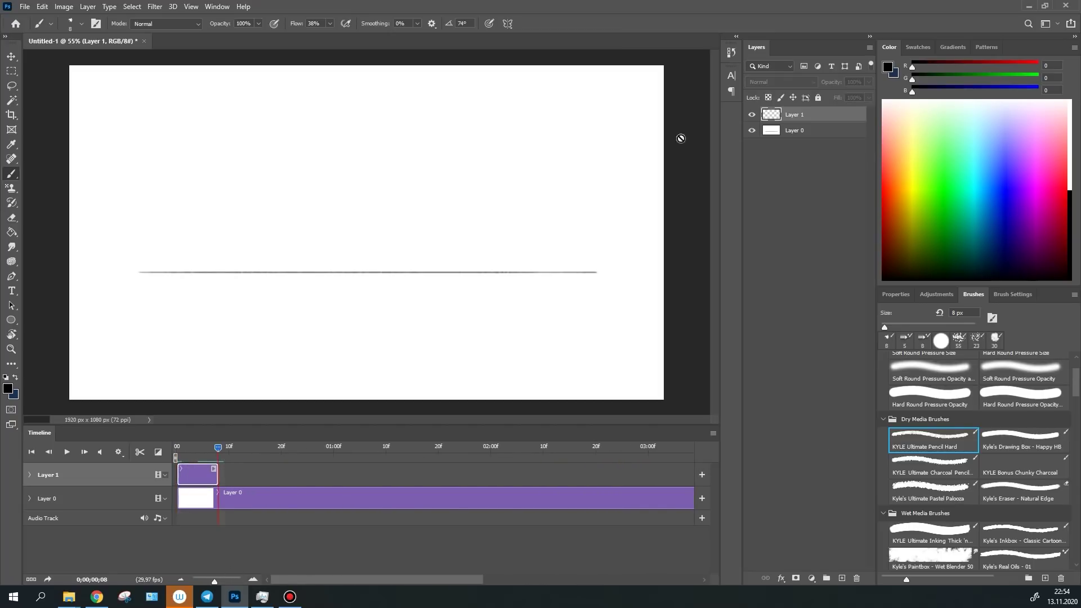
- Add one-frame Layers 2 and 3 for the circle's next stages, then play the animation
key(ctrl+shift+alt+n)
mouse_move(526, 474)
mouse_down()
mouse_move(320, 488)
mouse_move(214, 475)
mouse_up()
drag(280, 217, 354, 170)
key(Right)
key(Right)
key(Right)
key(Right)
key(Right)
key(Right)
key(Right)
key(Right)
key(ctrl+shift+alt+n)
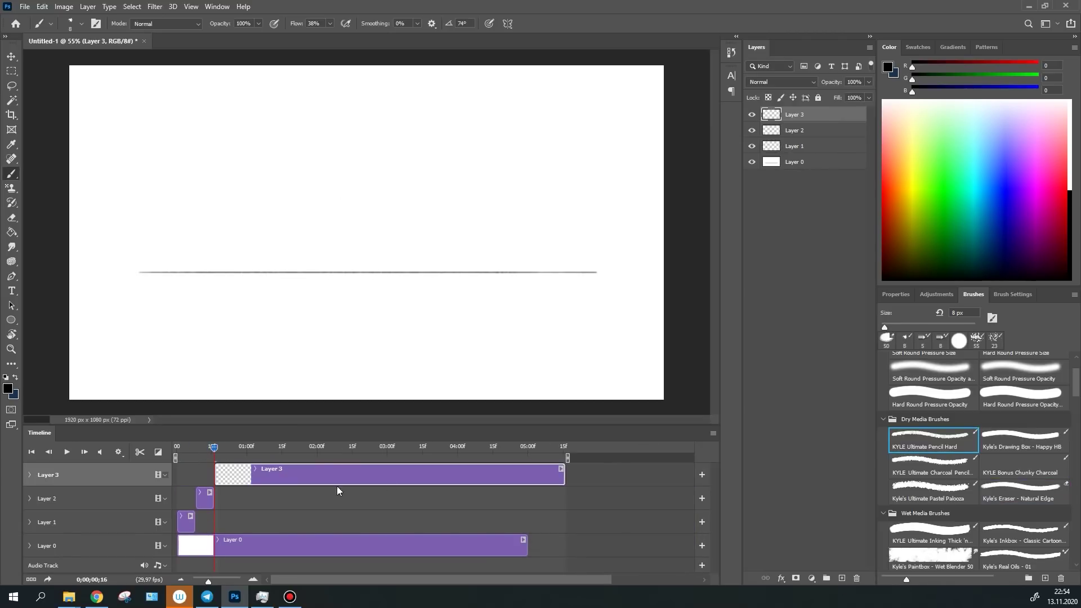
key(alt+])
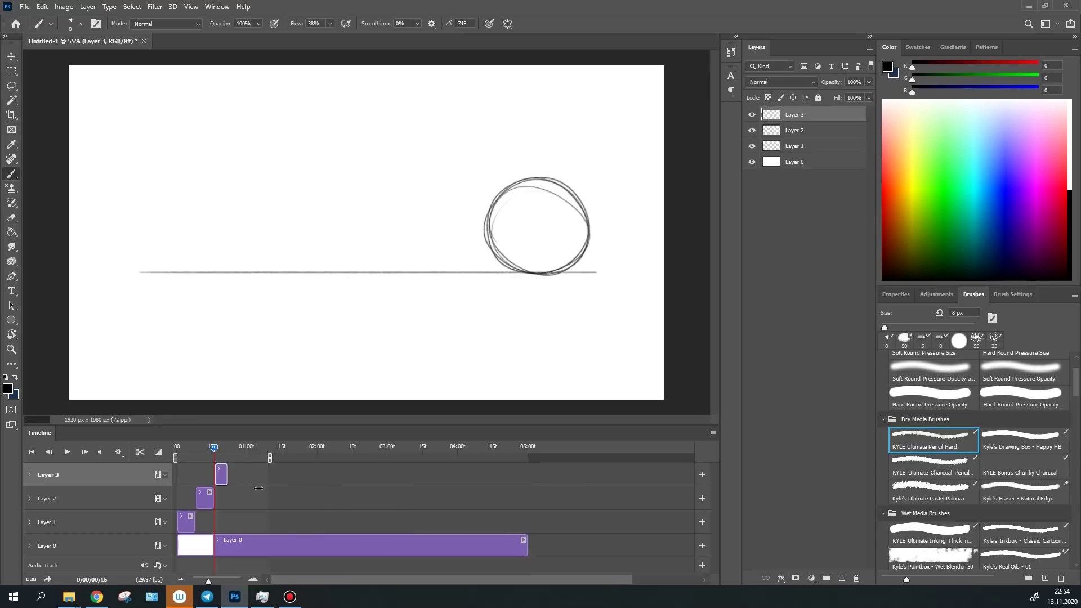
click(66, 454)
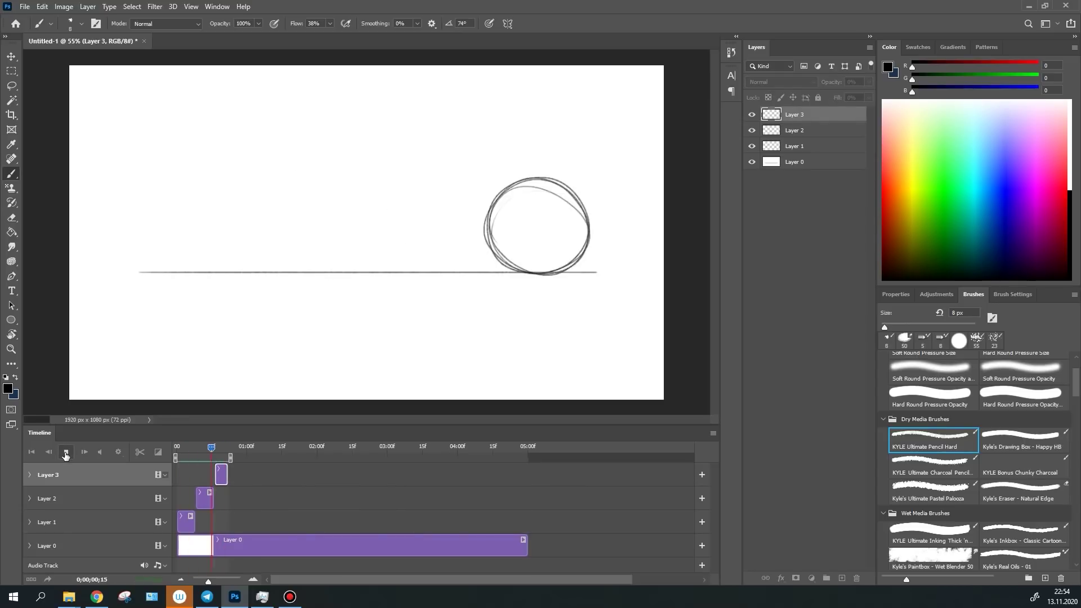
- Return to an early frame, add blank video Layer 4, and widen the timeline frames
drag(202, 454, 182, 455)
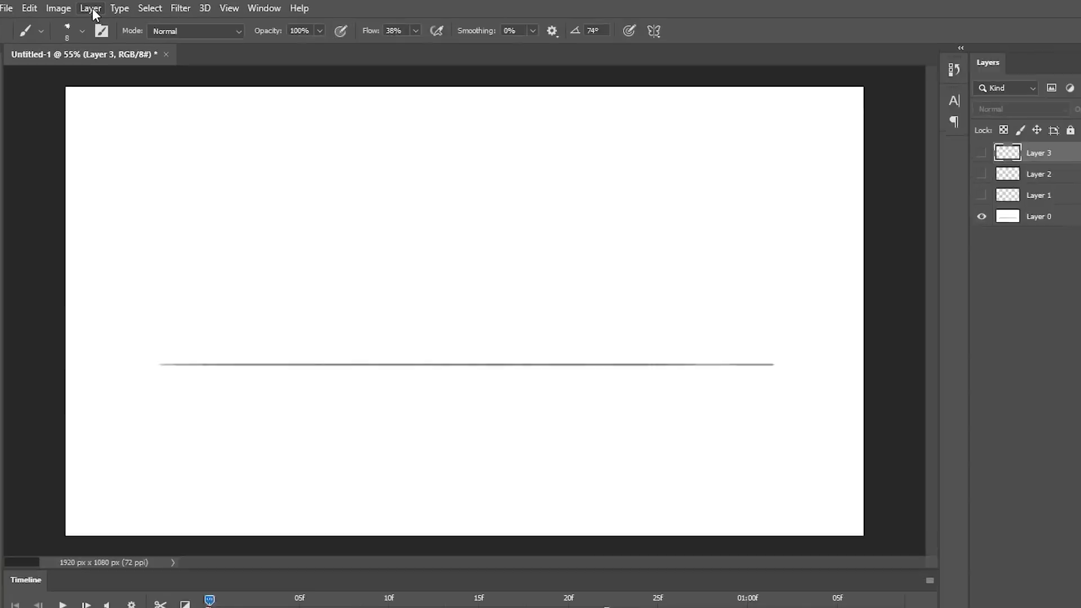
click(89, 6)
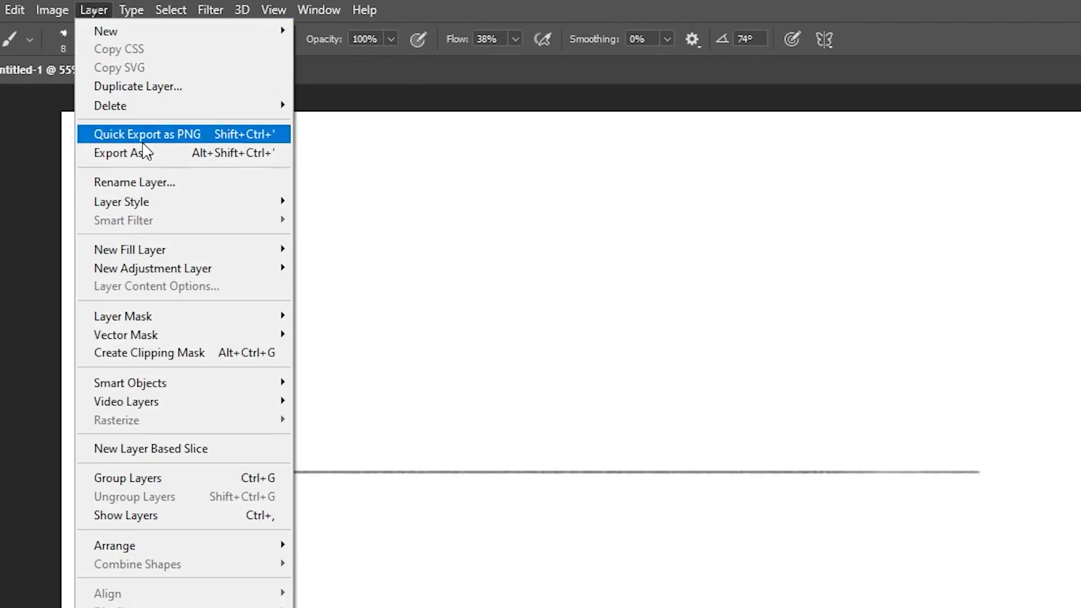
mouse_move(260, 402)
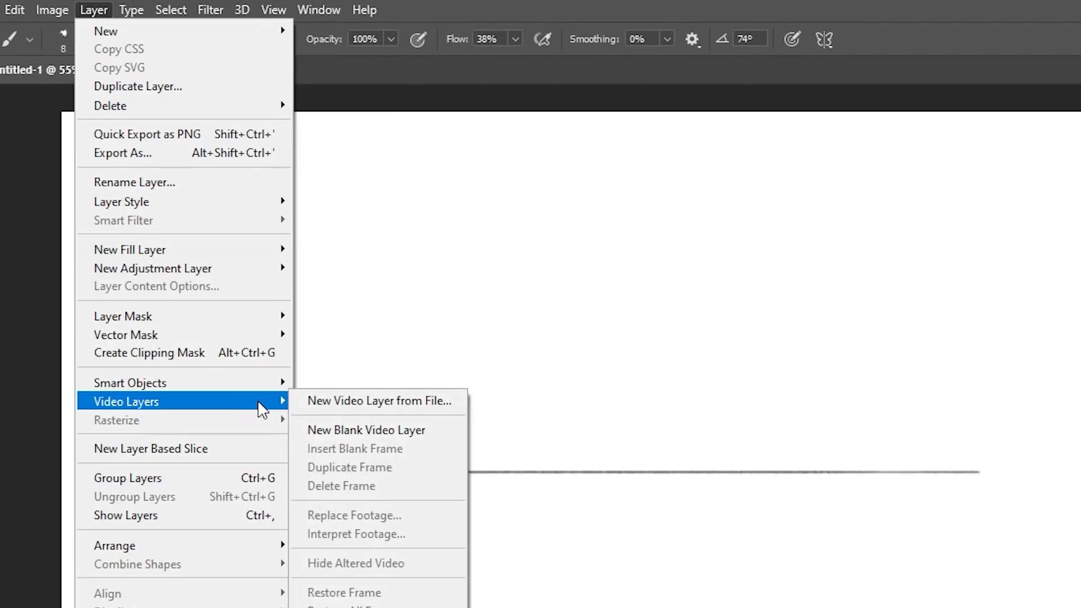
click(428, 434)
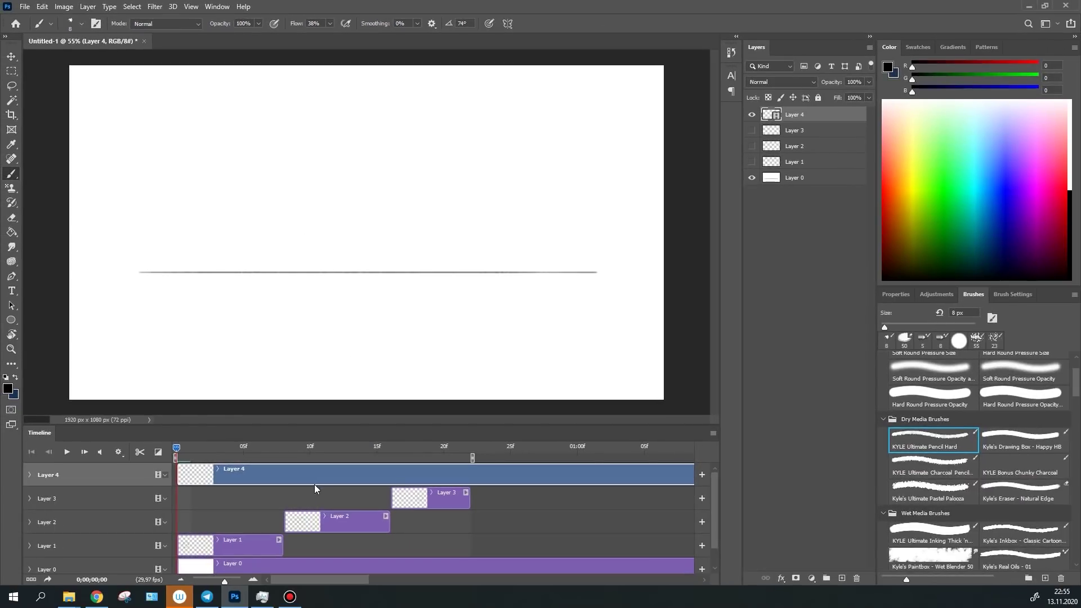
mouse_move(229, 579)
mouse_down()
mouse_move(210, 581)
mouse_move(236, 581)
mouse_up()
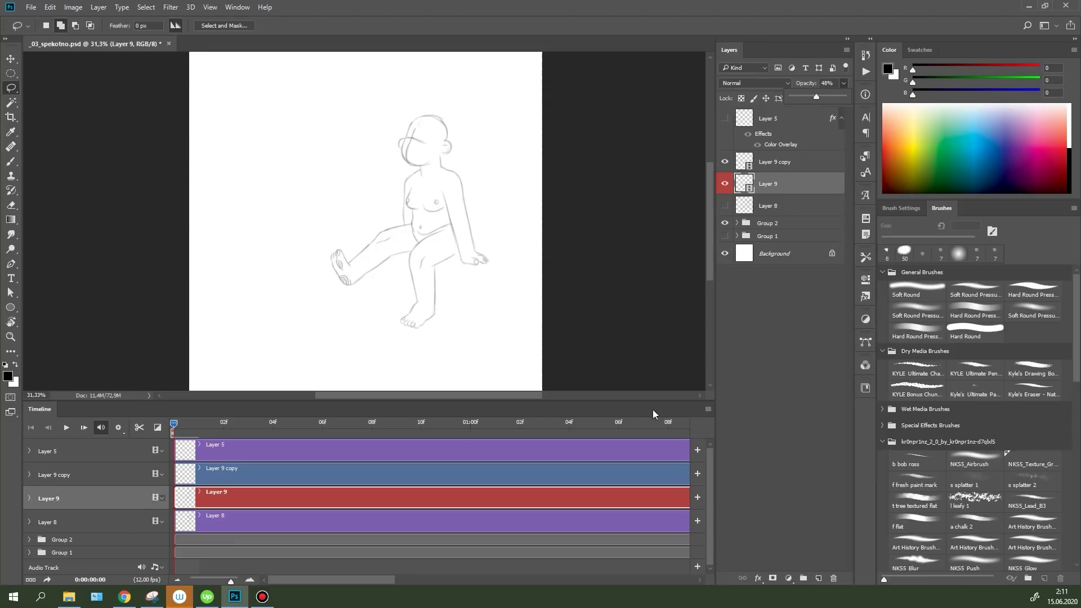
- Set the timeline frame rate to 12 fps, then move to frame 4
click(708, 409)
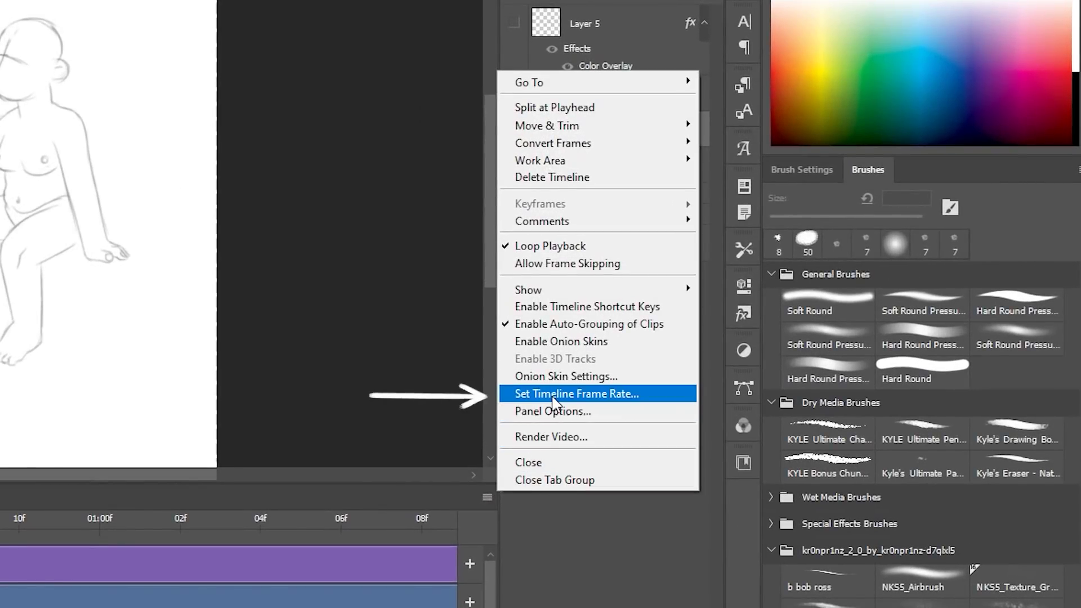
click(552, 396)
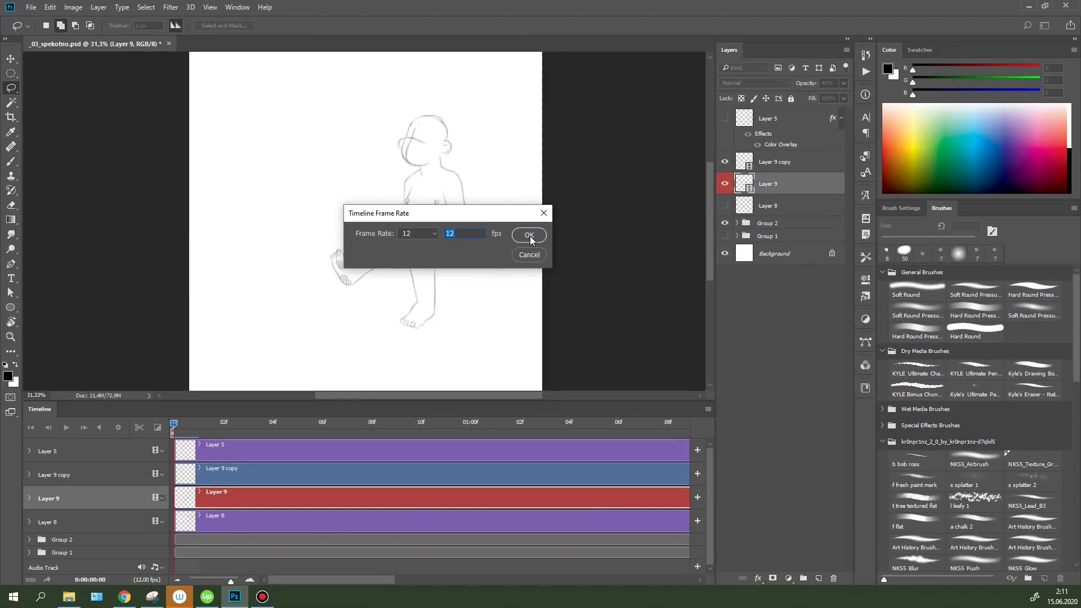
click(530, 237)
mouse_move(197, 420)
mouse_down()
mouse_move(286, 436)
mouse_move(147, 422)
mouse_up()
- Draw a red leg-pose stroke with the Brush on the rough frame
key(b)
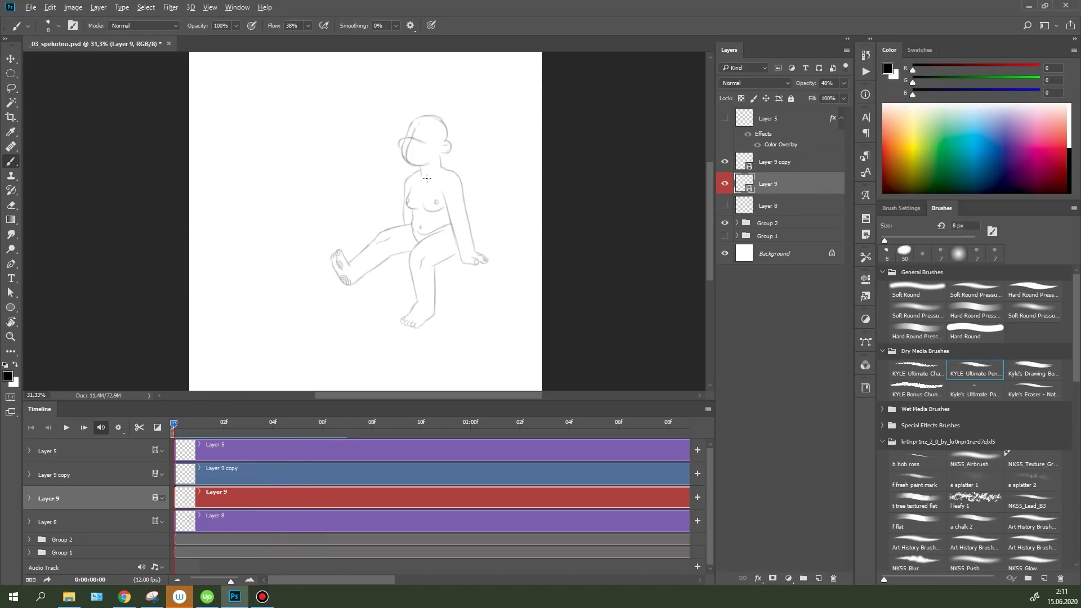
scroll(482, 289, up, 3)
mouse_move(287, 281)
mouse_down()
mouse_move(261, 246)
mouse_move(269, 243)
mouse_up()
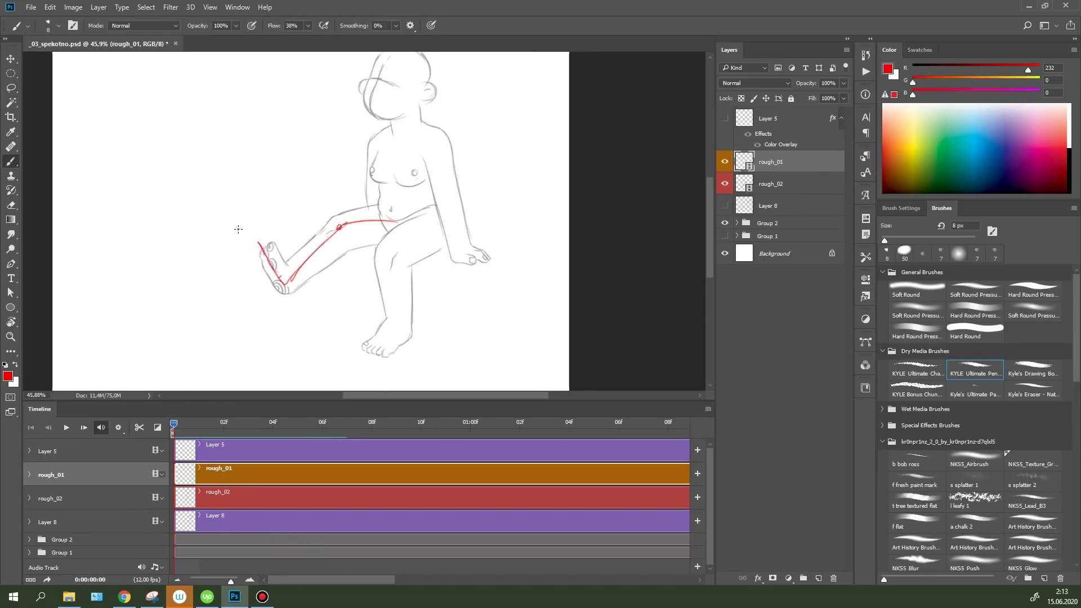
key(b)
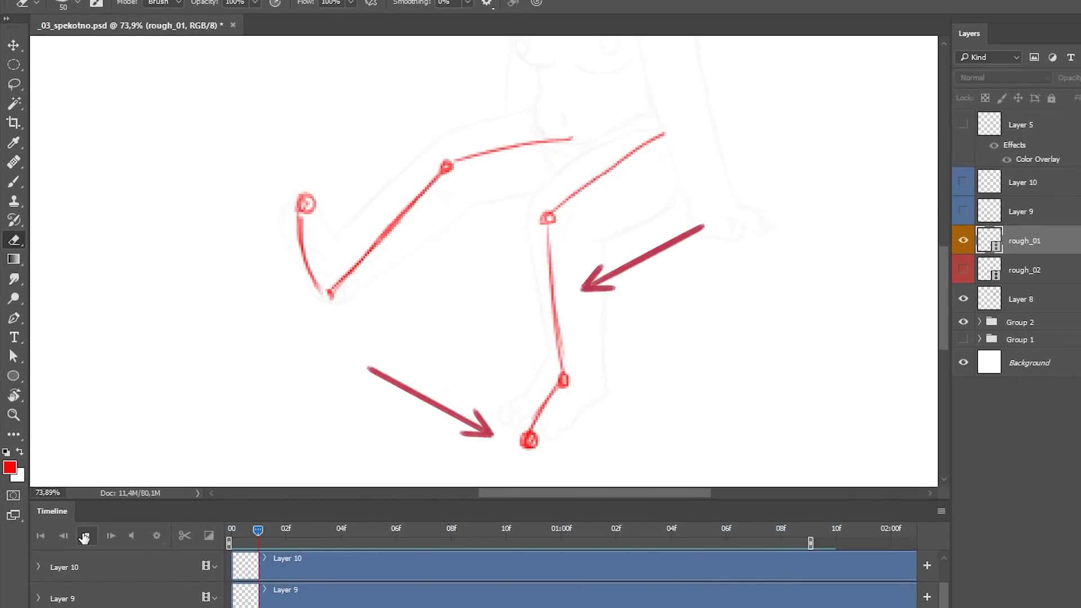
- Preview the leg animation and extend the red hair curve's tail
click(84, 535)
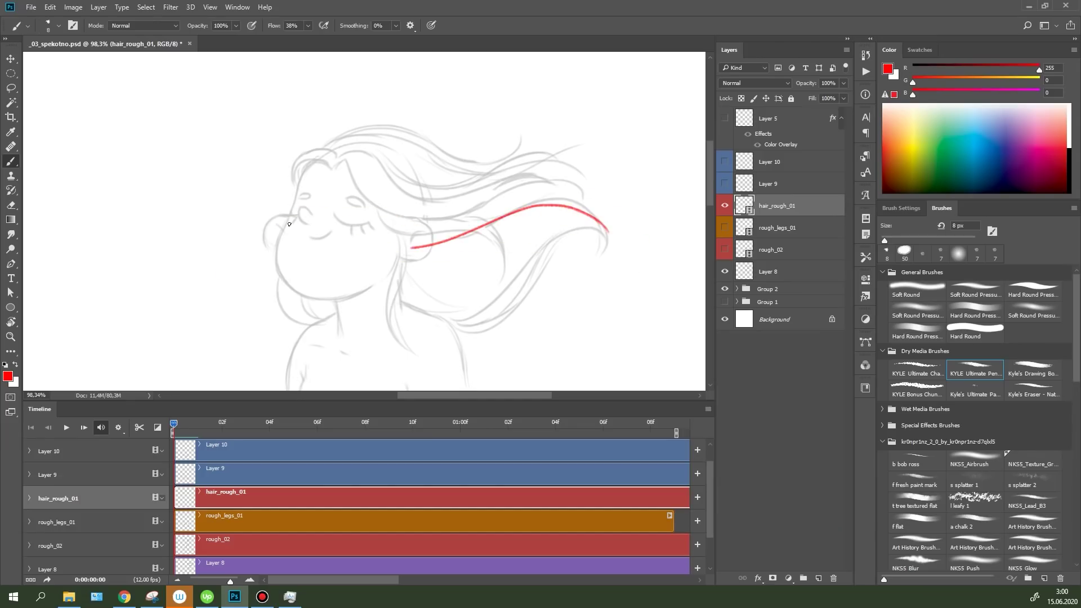
scroll(563, 236, right, 3)
drag(463, 207, 515, 248)
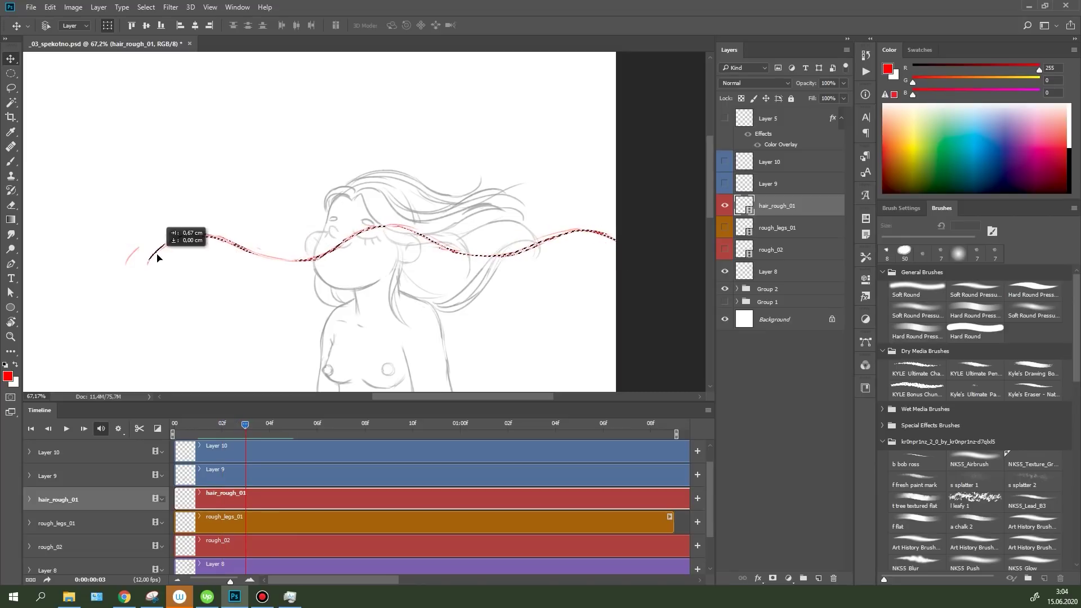
- Compare frames 03–05 and nudge the red hair stroke right on frame 05
click(264, 424)
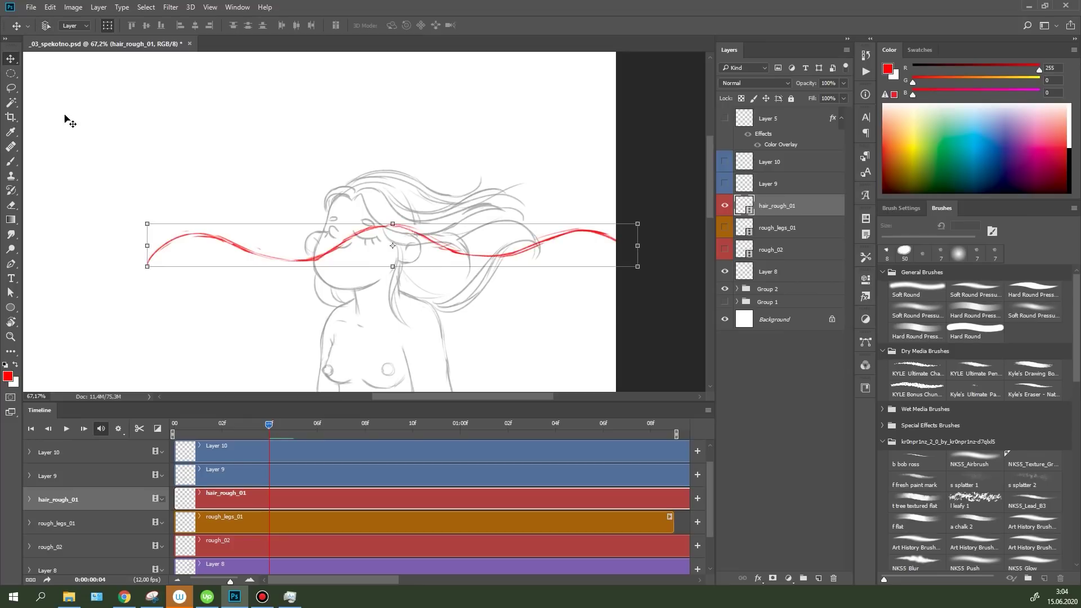
click(246, 425)
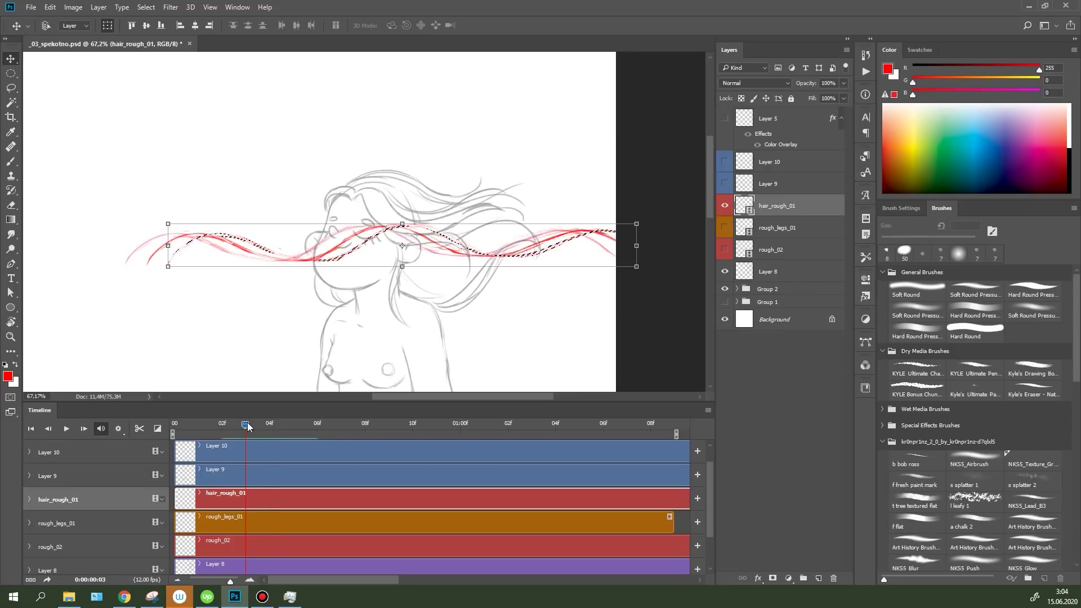
scroll(289, 304, up, 1)
click(277, 426)
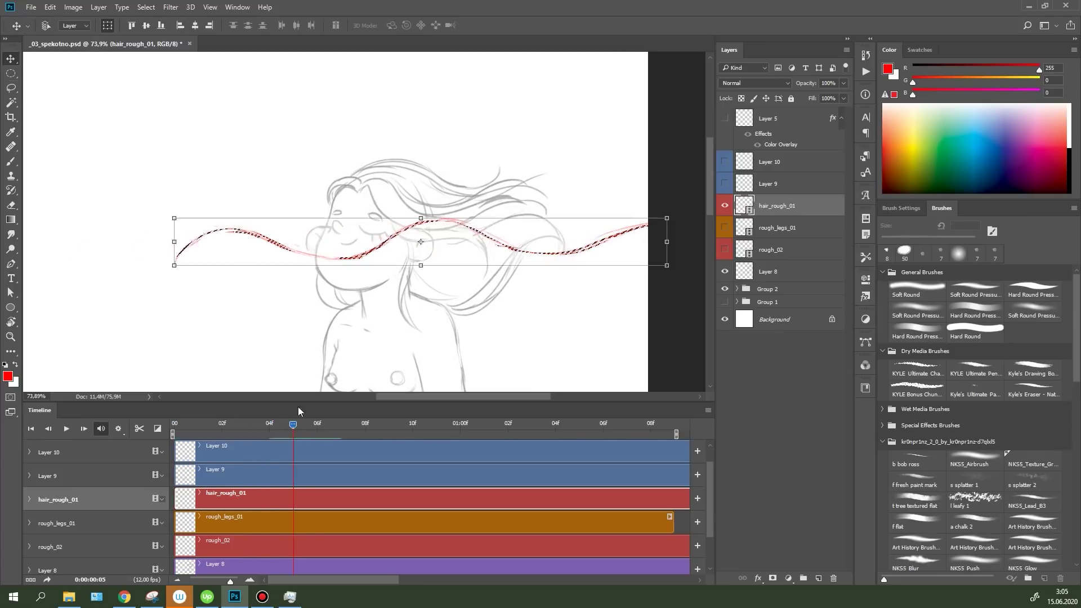
key(shift+Right)
key(shift+Right)
key(shift+Right)
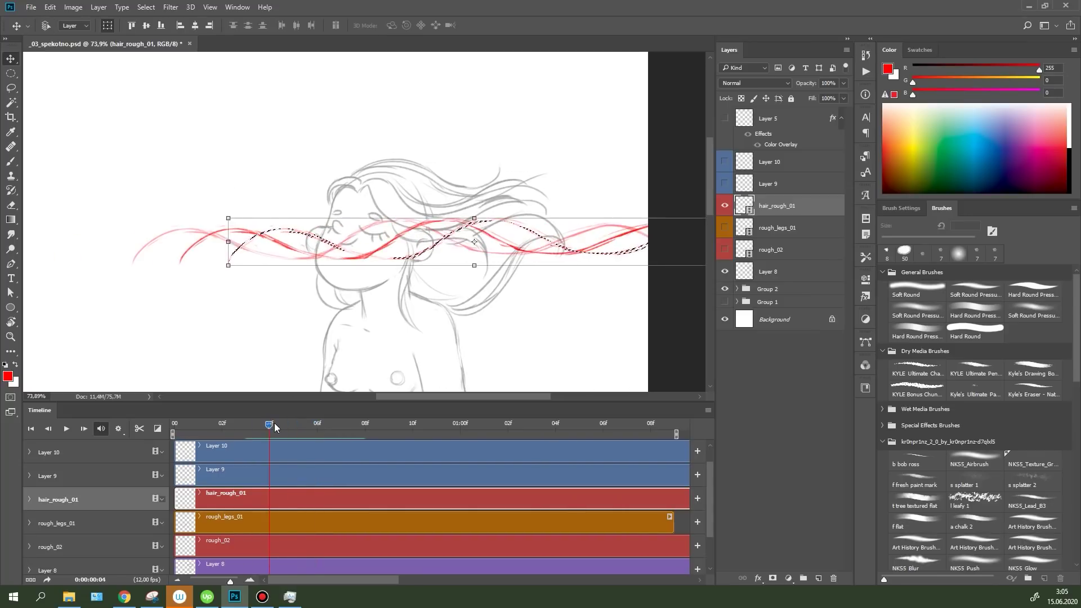
click(291, 426)
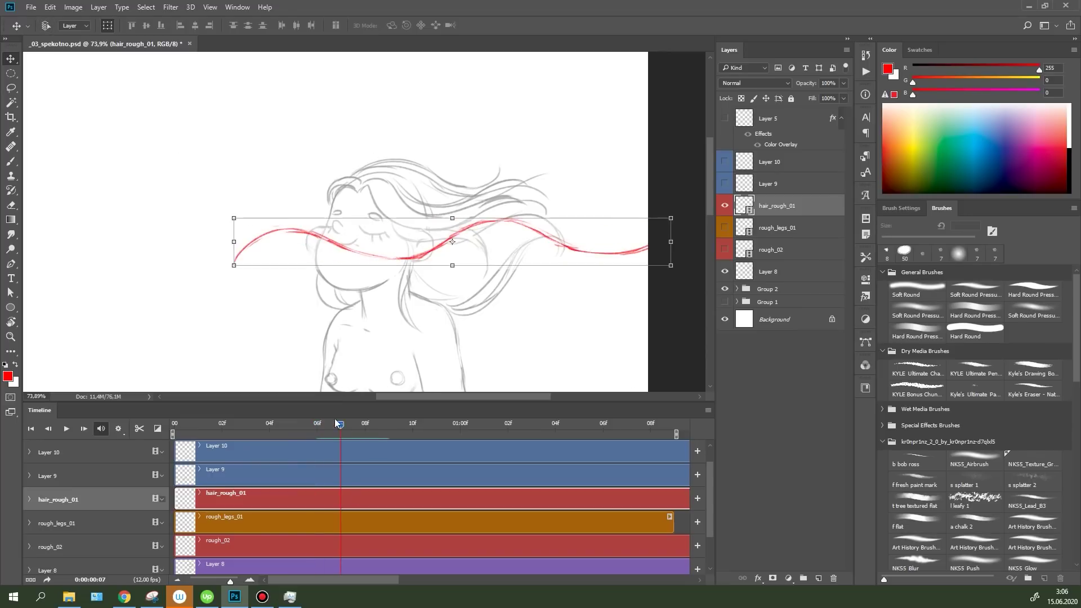
- Select a rectangle around the girl's head and Paint Bucket fill the surrounding area white
key(Right)
drag(396, 127, 480, 196)
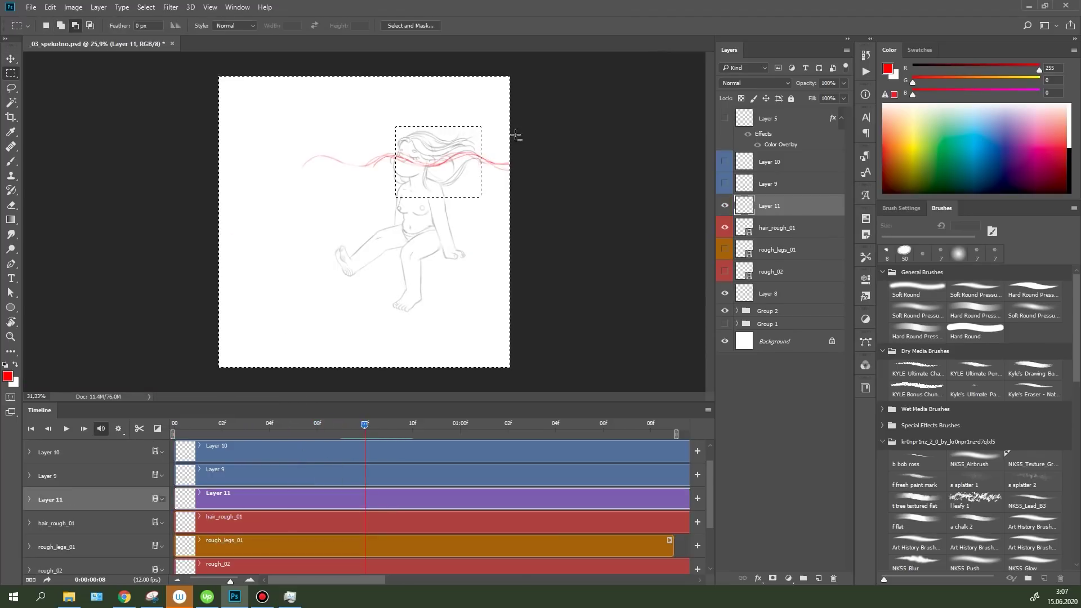
scroll(516, 135, up, 3)
key(g)
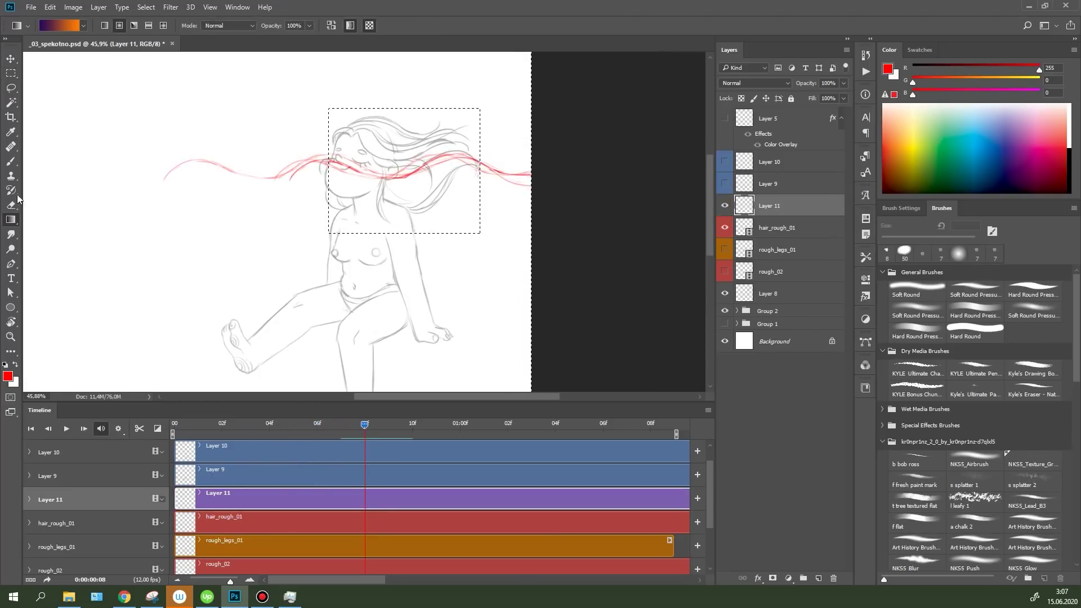
right_click(11, 223)
click(57, 231)
click(1069, 124)
click(468, 341)
- On hair_rough_01, advance a frame and draw a blue outline looping around the head
scroll(453, 120, up, 3)
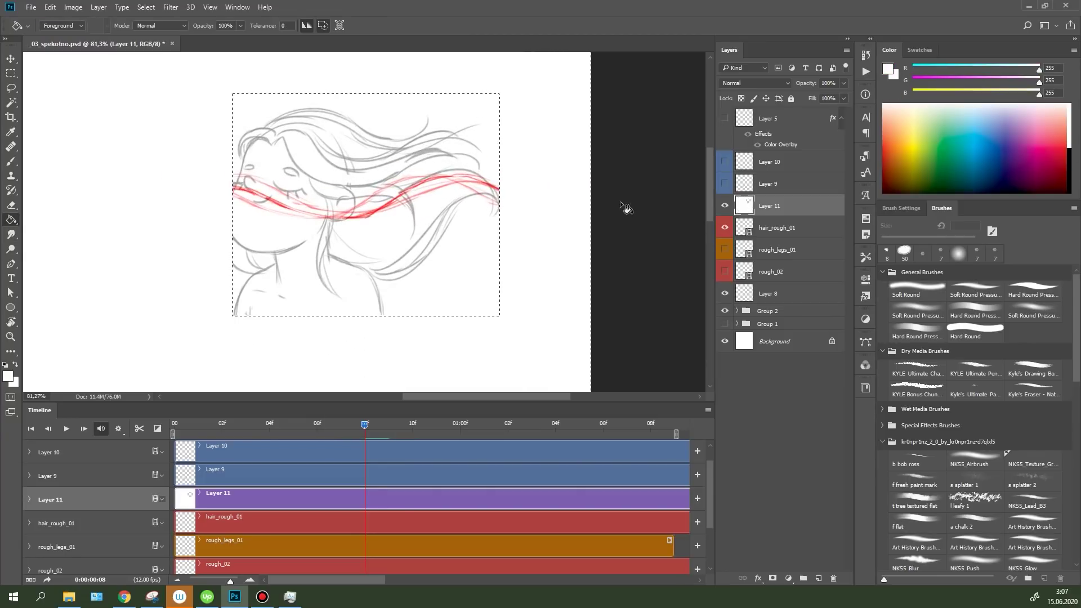
click(777, 227)
key(b)
key(Right)
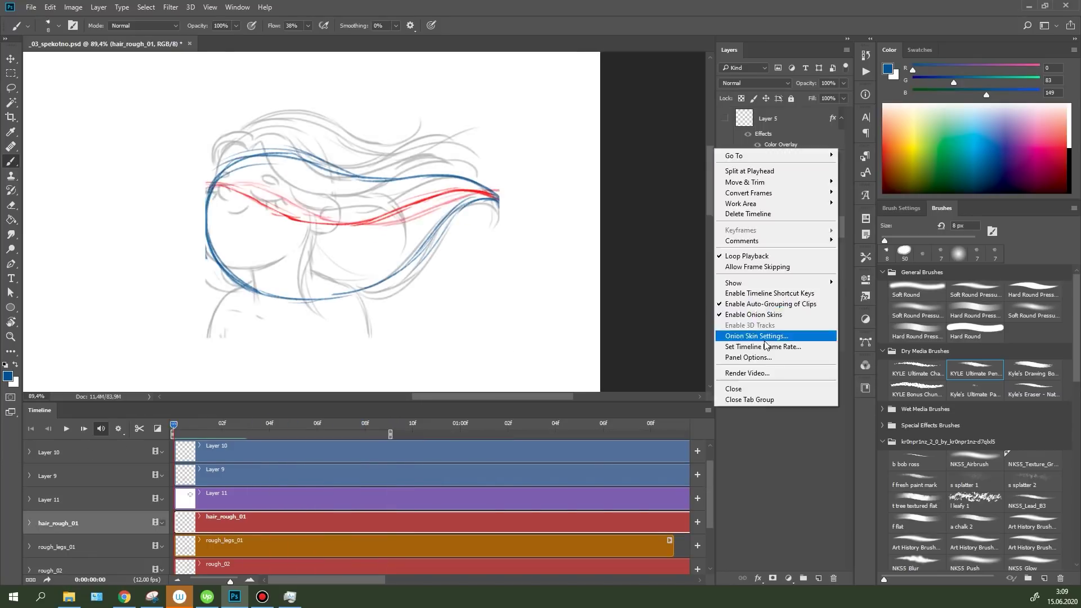
click(760, 335)
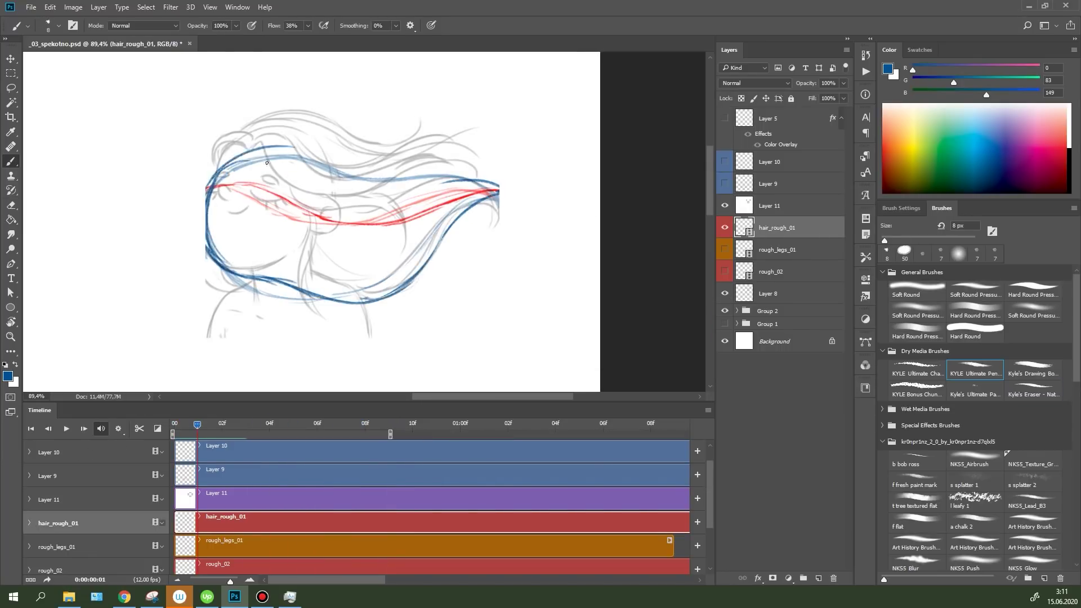
key(b)
drag(248, 276, 418, 199)
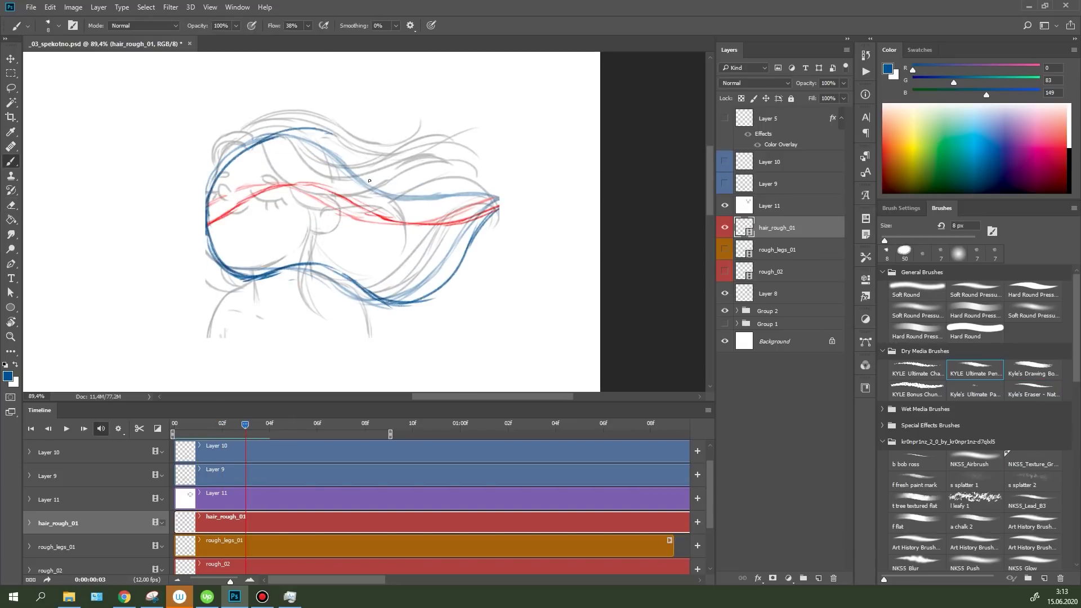
- Return to the first frame and play the animation to check the hair motion
key(Home)
key(l)
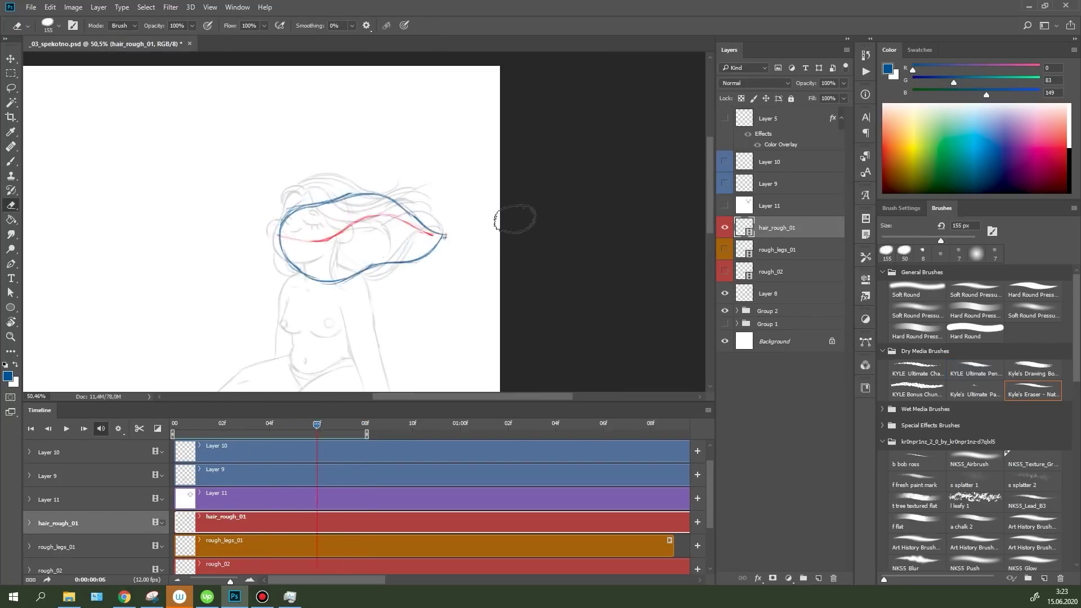
click(67, 429)
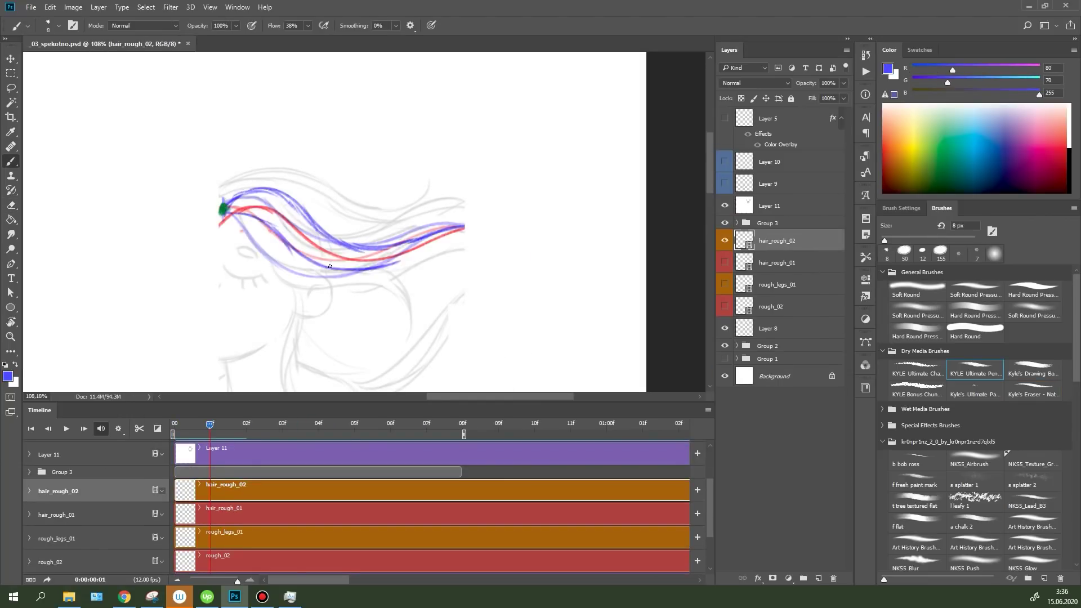
- Rotate the canvas view to match the stroke direction for drawing
drag(401, 266, 332, 110)
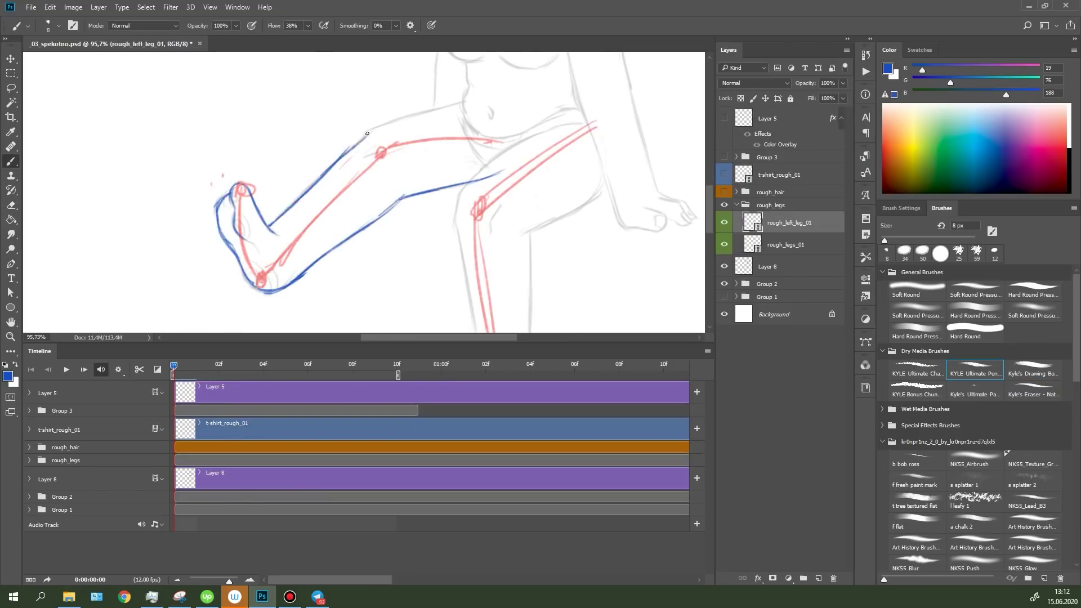
- Move the selected lower leg into place, then transform it up and to the right
scroll(399, 123, down, 2)
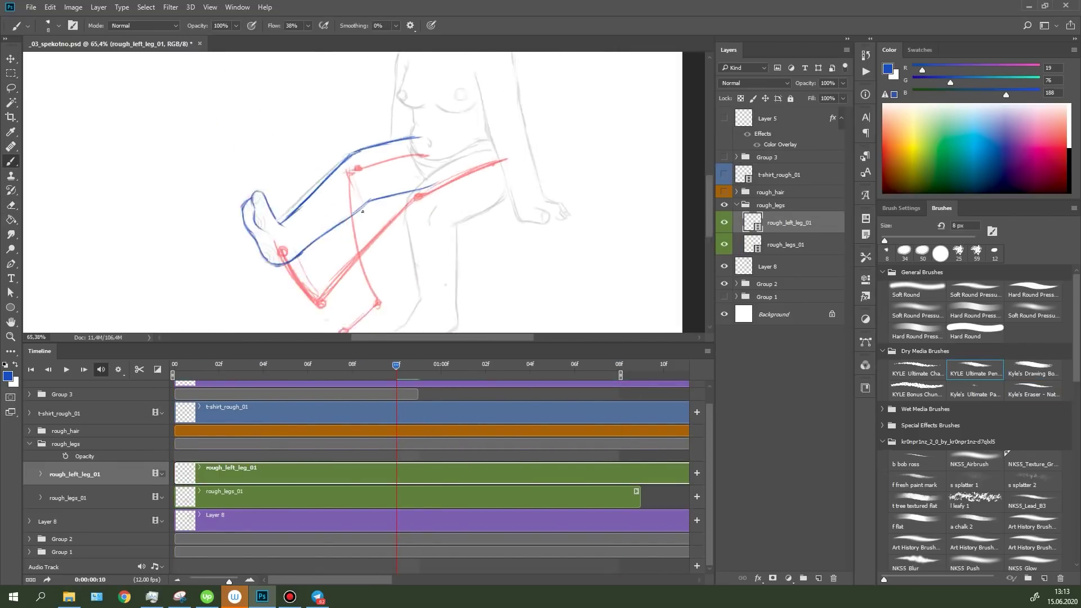
drag(360, 169, 369, 199)
scroll(394, 221, up, 2)
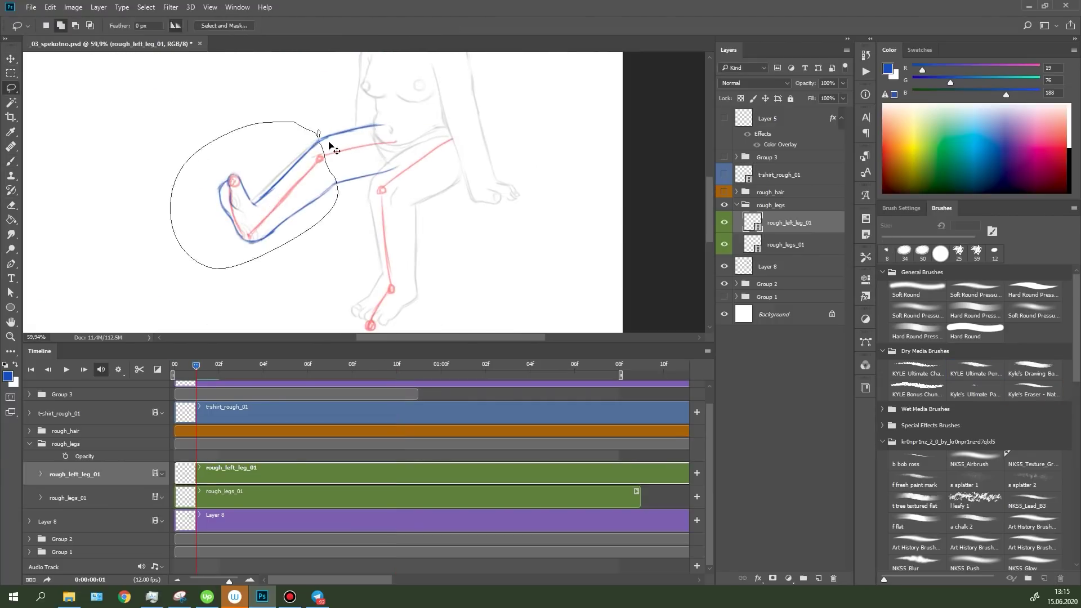
key(ctrl+t)
scroll(383, 135, up, 3)
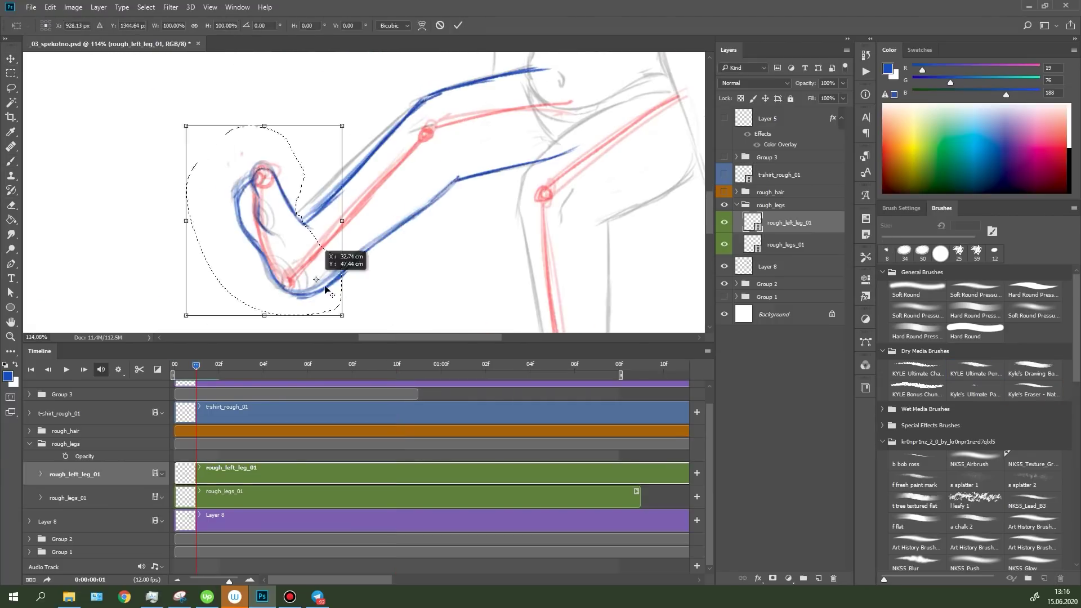
drag(354, 136, 396, 93)
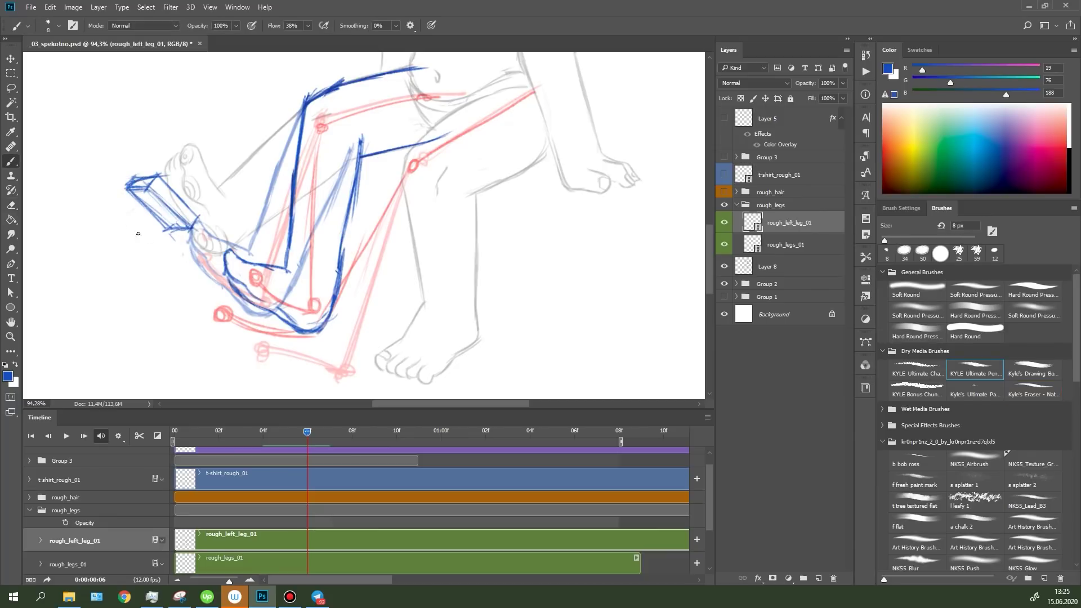
- Sketch blue box-shaped guides to the left of and beside the foot
drag(126, 217, 180, 264)
drag(90, 276, 183, 308)
drag(102, 318, 123, 359)
scroll(269, 485, up, 2)
- Erase the old foot sketch and redraw the foot outline with the brush
key(e)
drag(563, 315, 621, 362)
key(b)
drag(529, 265, 664, 405)
mouse_move(614, 298)
mouse_down()
mouse_move(678, 283)
mouse_move(703, 236)
mouse_up()
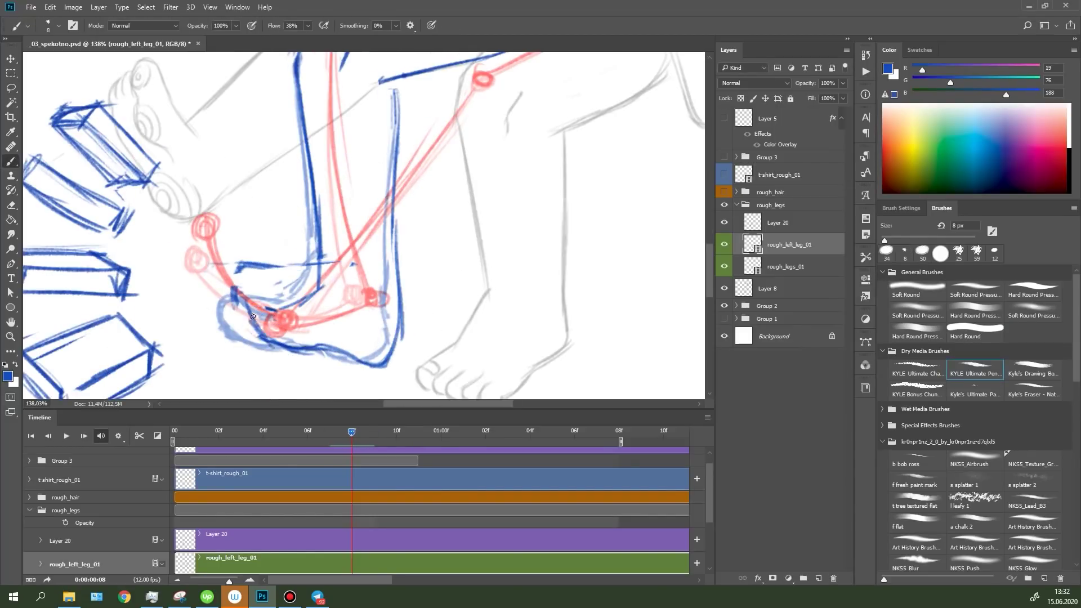
- Commit the left-leg rotation and switch to the Lasso for freehand selection
key(Return)
scroll(244, 134, down, 3)
key(l)
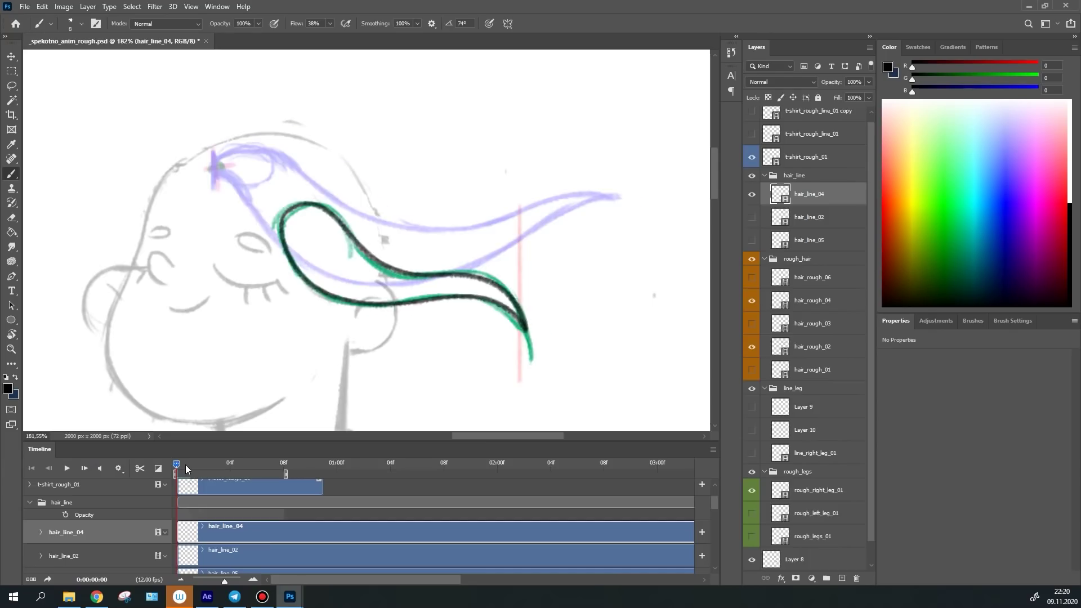
- Trace a clean black hair-curve line, check the frames, save as _line_2.psd and play it
mouse_move(315, 282)
mouse_down()
mouse_move(524, 321)
mouse_move(540, 308)
mouse_up()
drag(200, 475, 230, 474)
scroll(479, 309, up, 2)
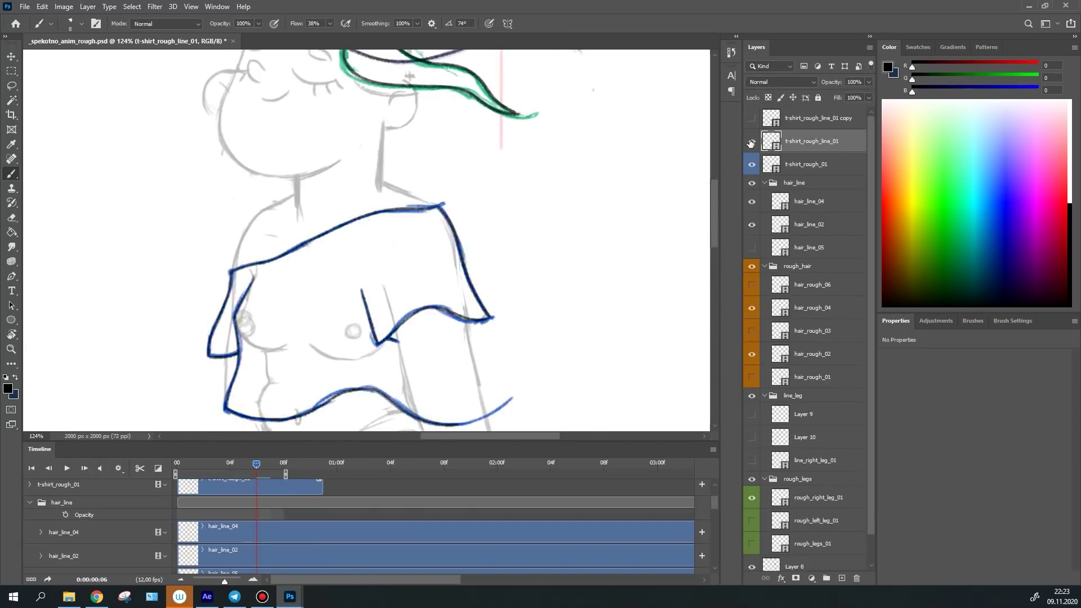
key(ctrl+shift+s)
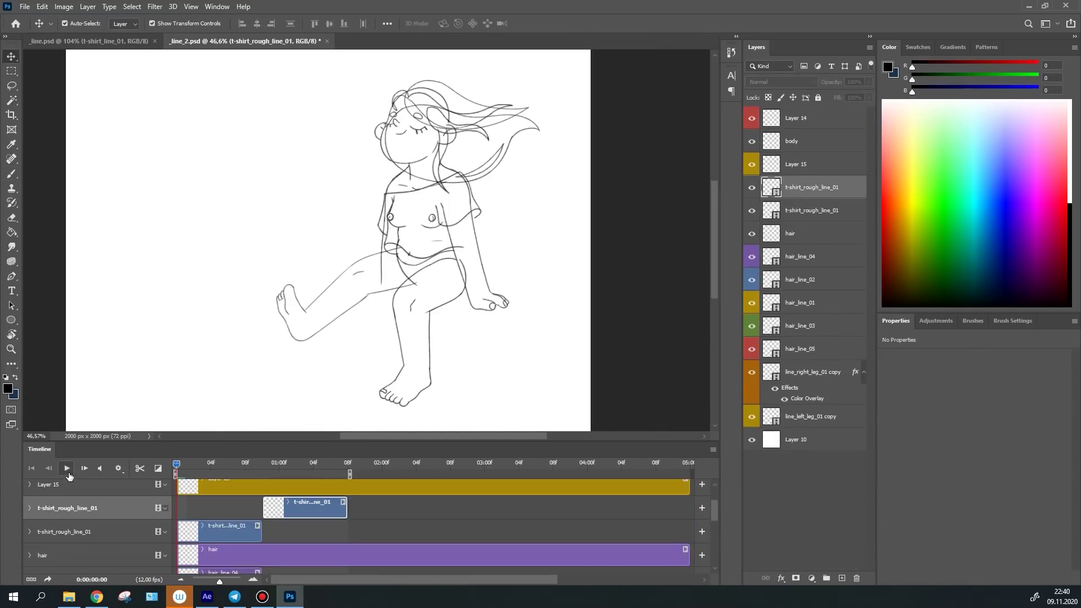
click(67, 469)
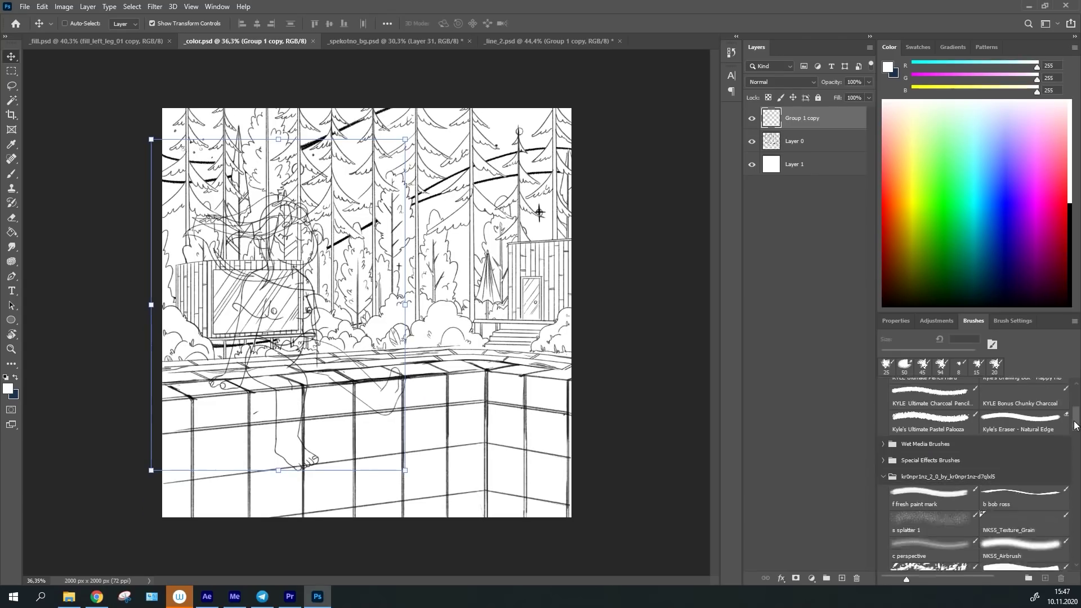
- Cover the canvas in purple with a large brush, darkening the forest and adding bluish haze above
right_click(599, 426)
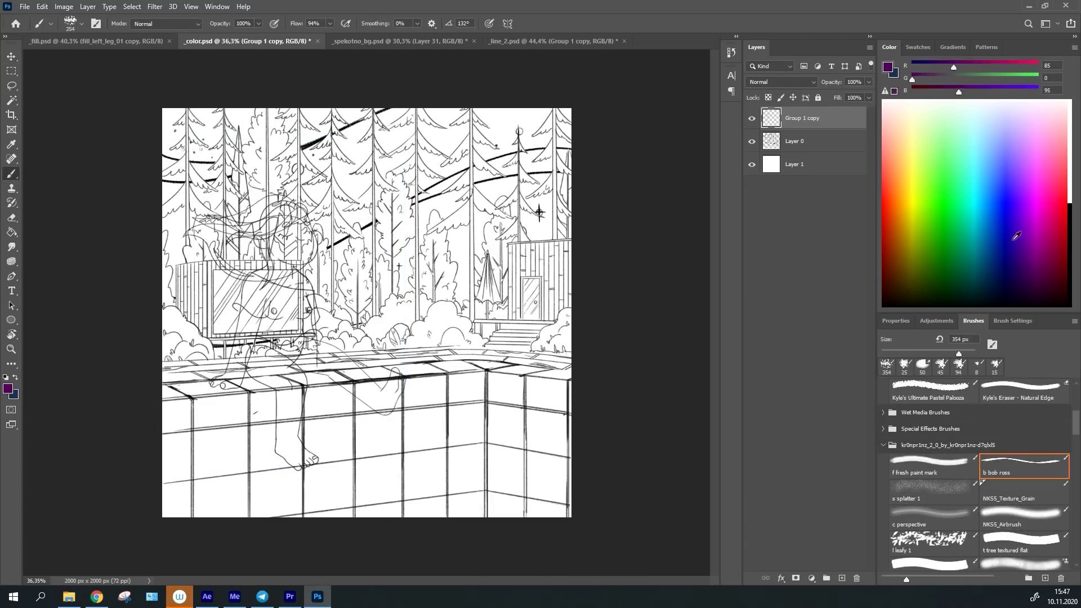
drag(181, 135, 507, 236)
key(ctrl+z)
mouse_move(180, 135)
mouse_down()
mouse_move(413, 253)
mouse_move(337, 337)
mouse_up()
right_click(506, 265)
drag(507, 265, 134, 280)
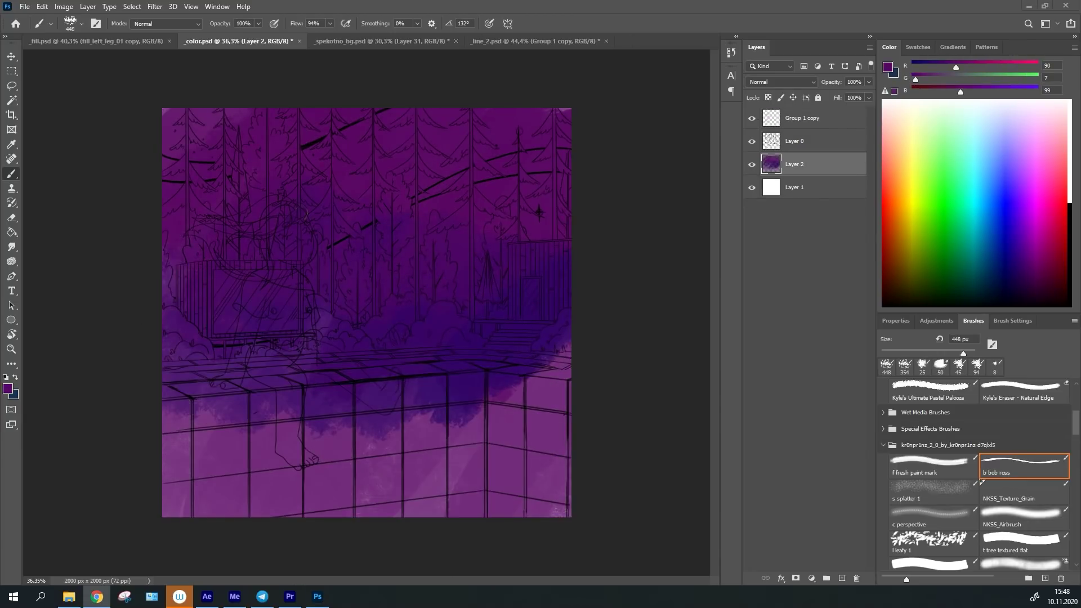
drag(509, 276, 157, 362)
drag(955, 67, 947, 78)
mouse_move(394, 186)
mouse_down()
mouse_move(442, 248)
mouse_move(405, 188)
mouse_up()
- Paint the pool walls and tiles in light and pale blues, resizing the brush as needed
click(985, 150)
mouse_move(507, 478)
mouse_down()
mouse_move(386, 362)
mouse_move(419, 473)
mouse_move(565, 439)
mouse_up()
drag(243, 381, 386, 407)
right_click(386, 406)
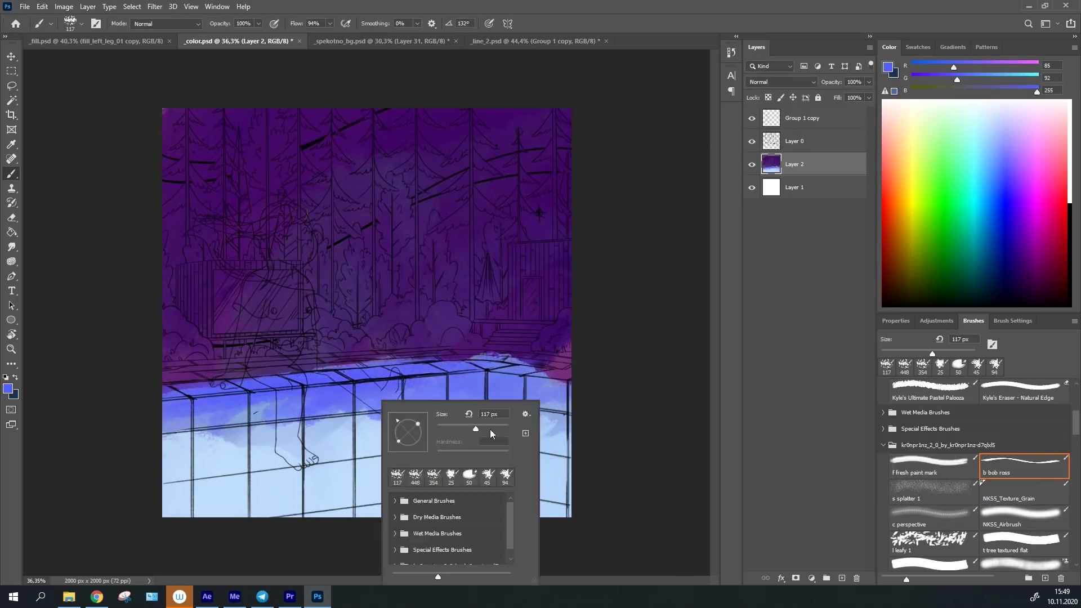
alt+click(337, 439)
drag(338, 439, 456, 401)
right_click(456, 400)
key(Return)
mouse_move(332, 473)
mouse_down()
mouse_move(313, 463)
mouse_move(535, 425)
mouse_move(446, 441)
mouse_up()
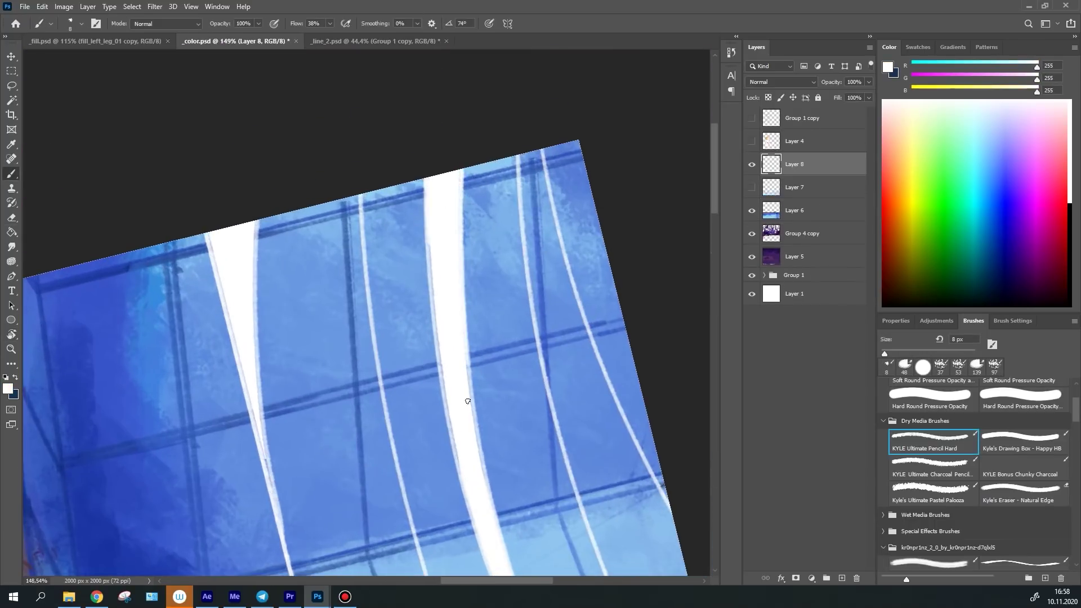
- Paint white highlights along the wave band's edges, rotating the canvas view toward the pool edge
drag(468, 401, 488, 495)
drag(438, 324, 432, 287)
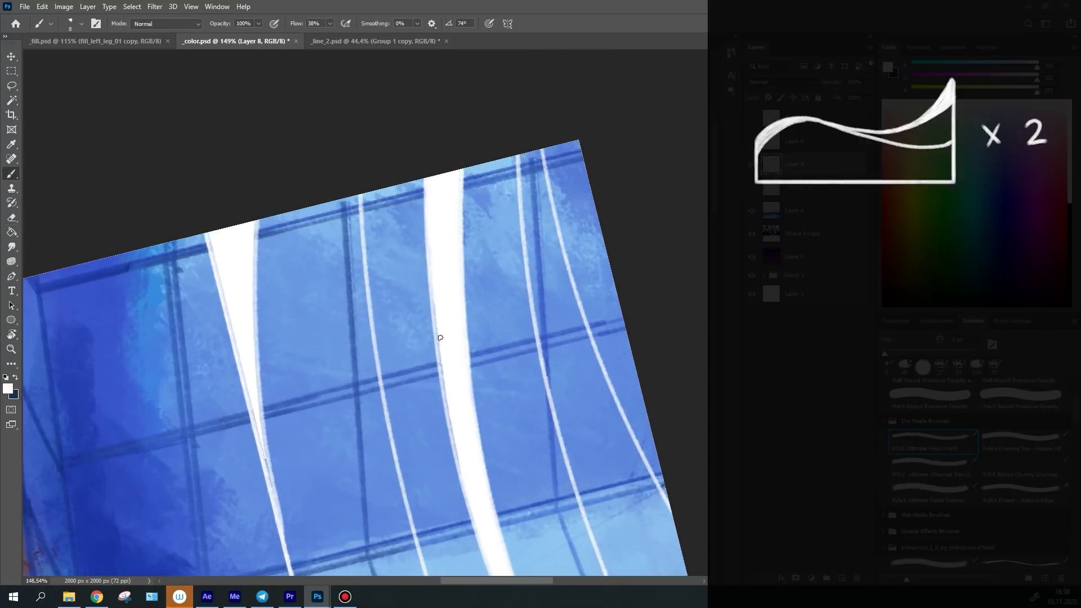
scroll(254, 398, down, 3)
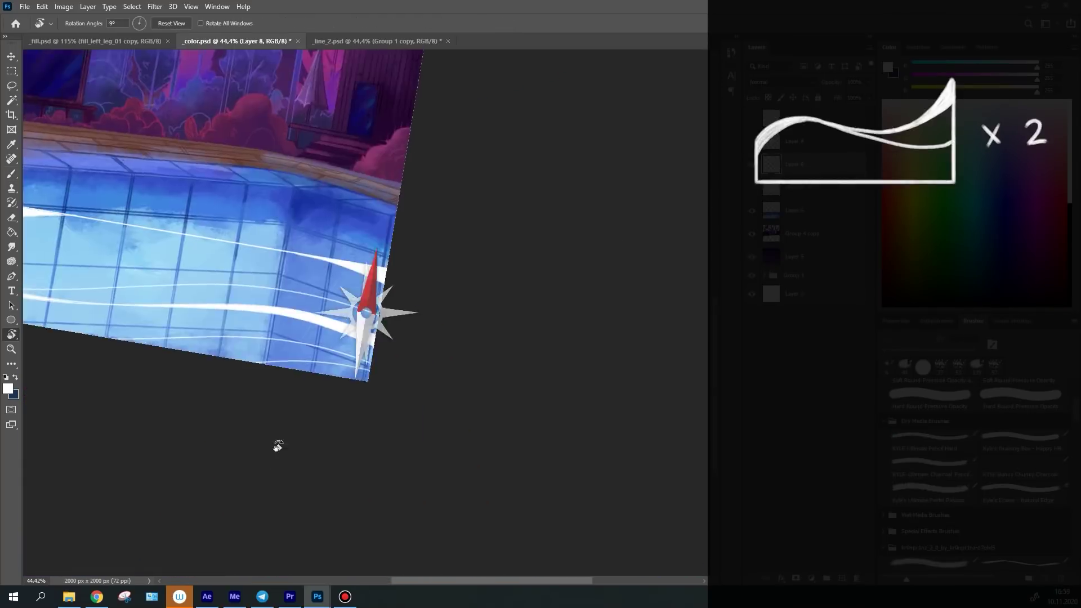
key(r)
drag(535, 405, 162, 305)
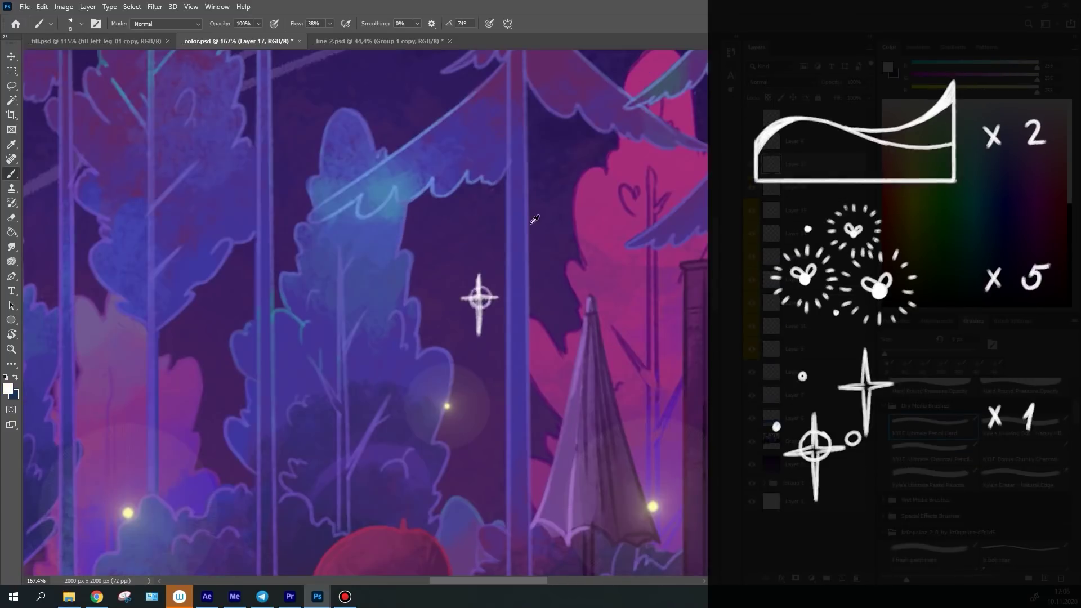
scroll(534, 219, down, 5)
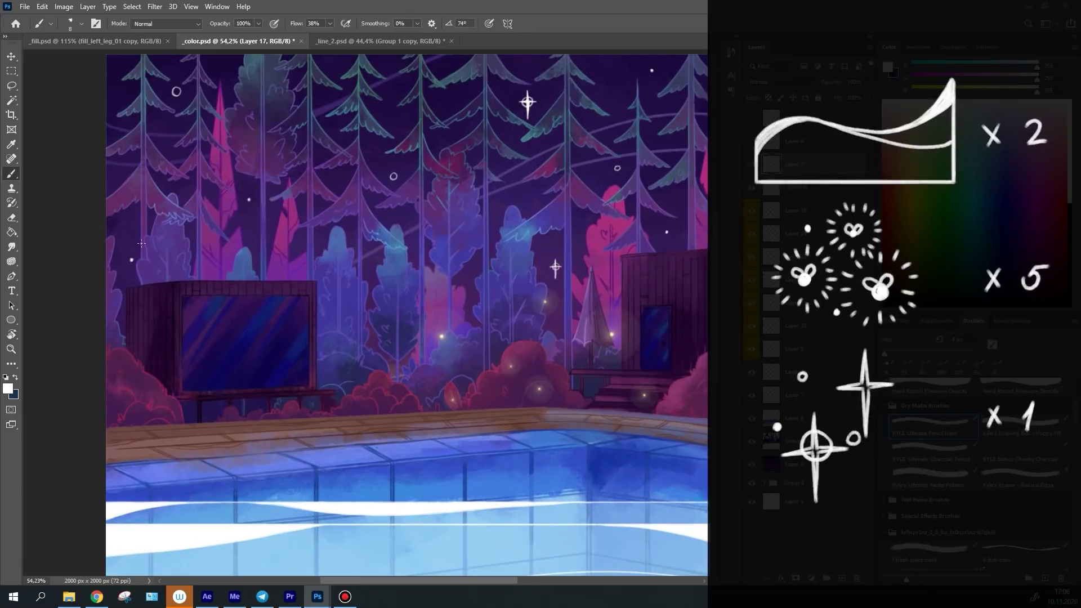
scroll(347, 113, up, 4)
scroll(330, 267, down, 5)
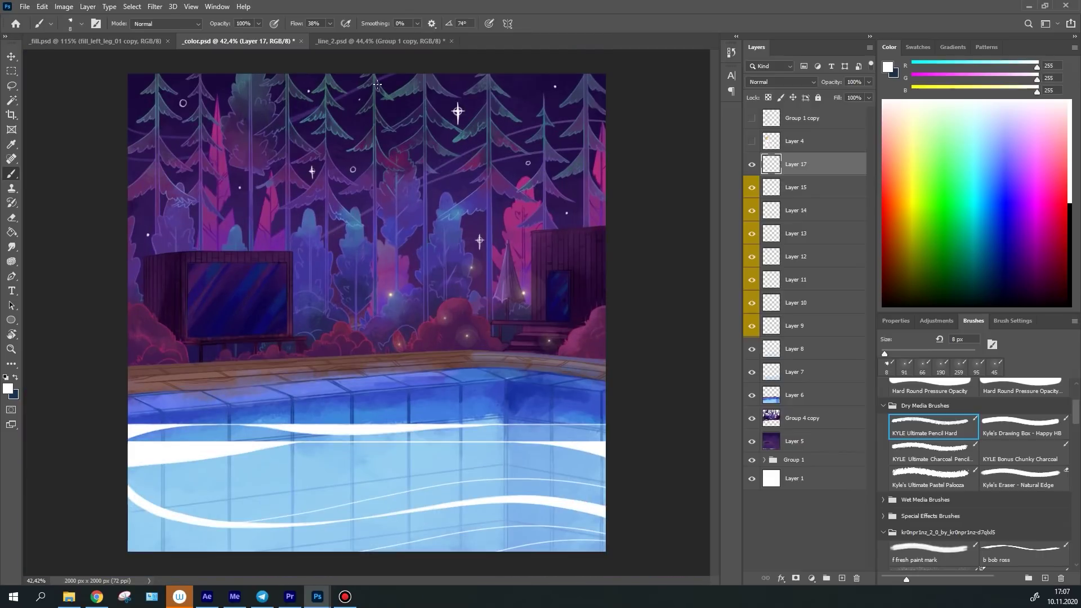
scroll(414, 183, up, 1)
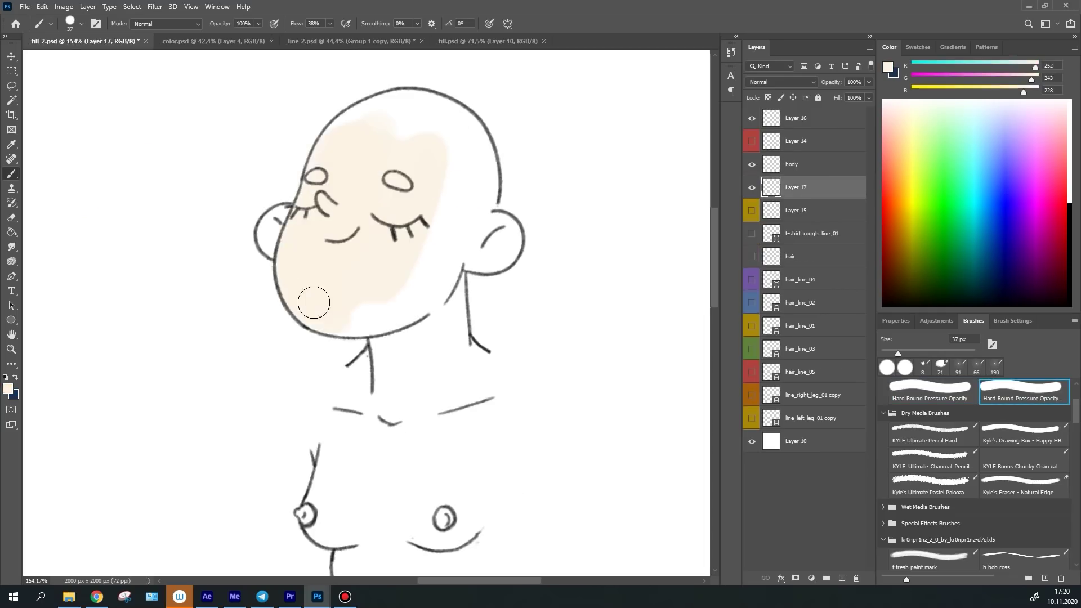
- Paint beige skin over the face and body and a blue swimsuit fill, then play the hair animation
mouse_move(386, 314)
mouse_down()
mouse_move(391, 381)
mouse_move(540, 295)
mouse_up()
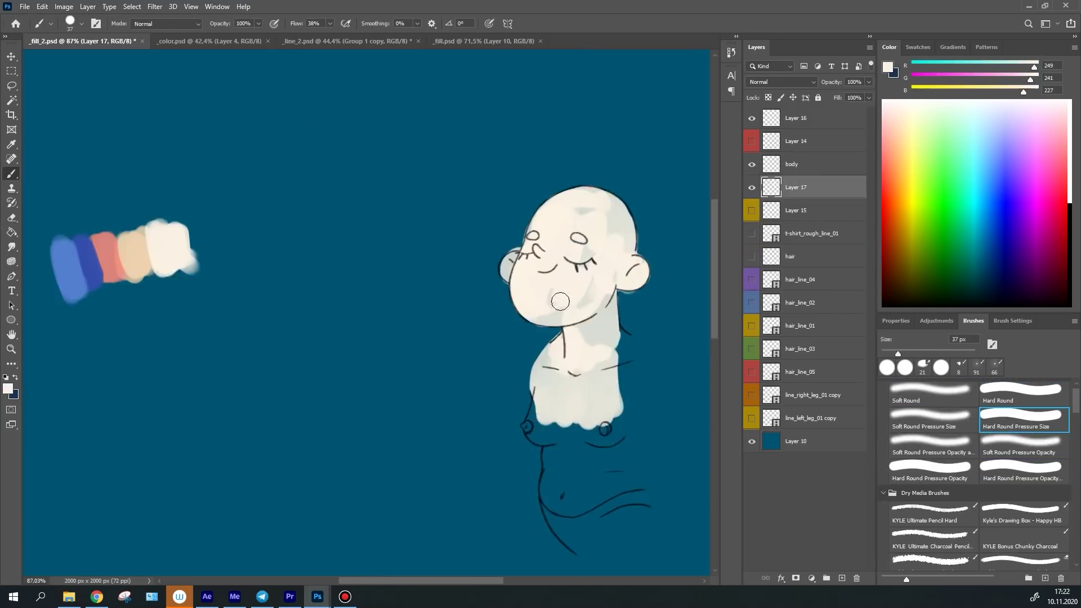
drag(429, 460, 554, 399)
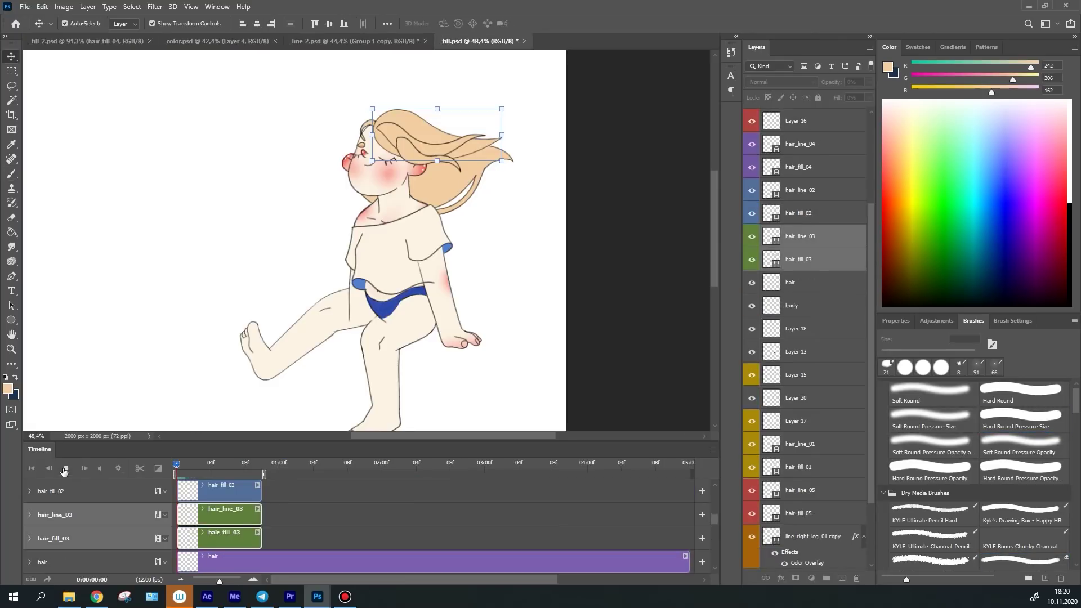
click(65, 469)
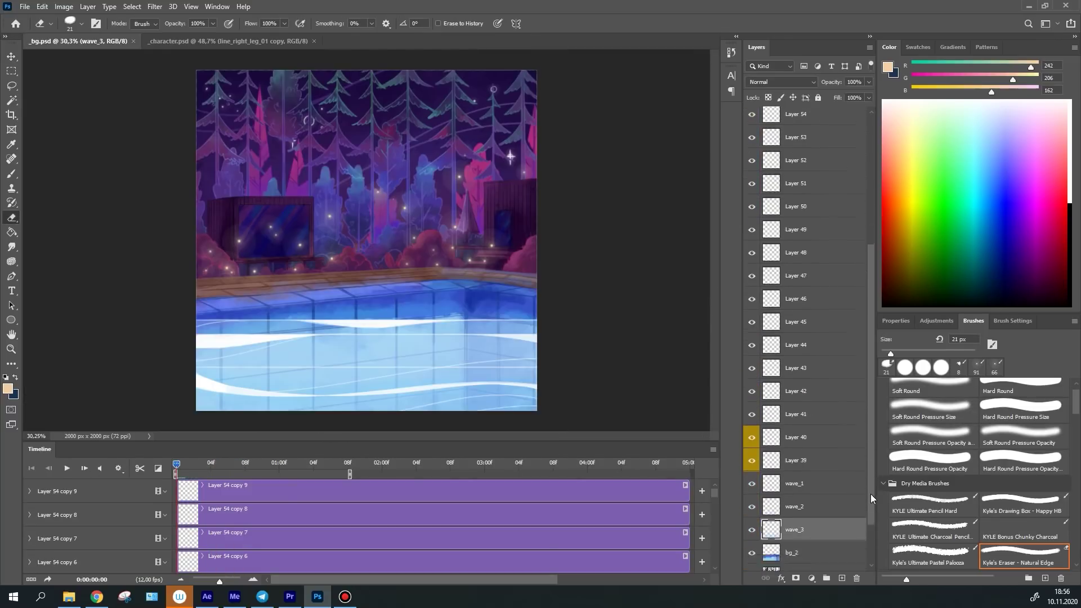
- Delete the video timeline from the background file via the Timeline panel menu
scroll(866, 532, down, 3)
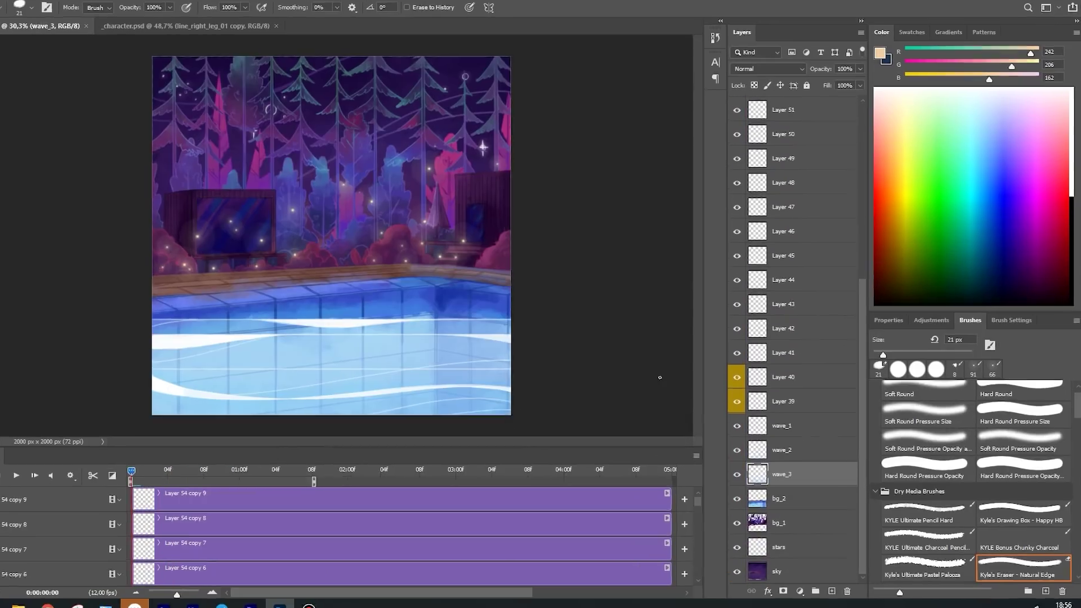
click(712, 449)
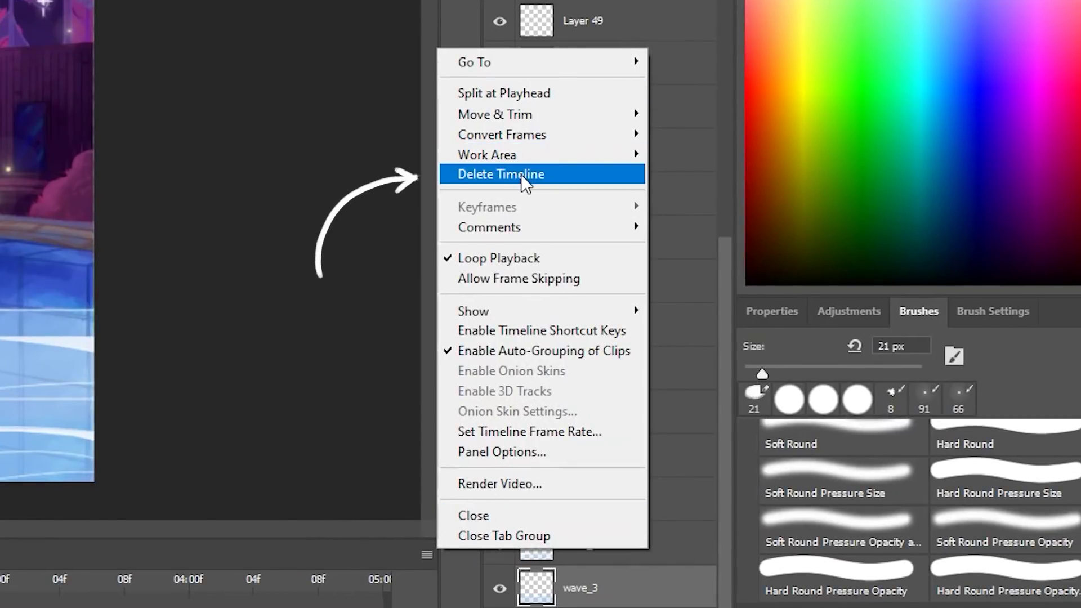
click(522, 174)
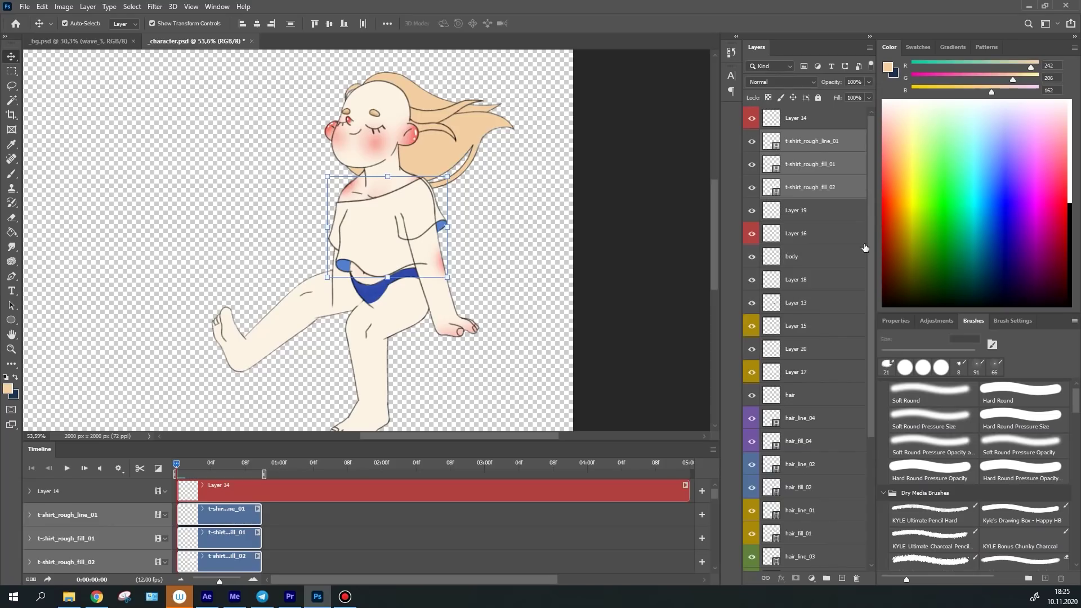
- Move Layer 14 below t-shirt_rough_fill_02 and apply the 25 s composition duration
click(758, 120)
click(802, 137)
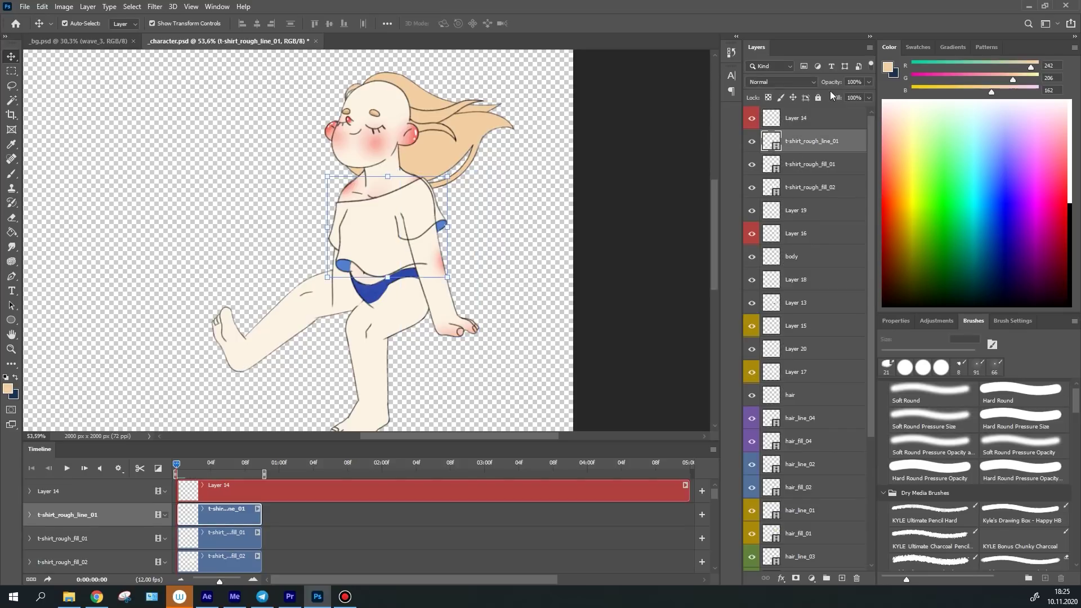
shift+click(816, 178)
drag(810, 111, 785, 190)
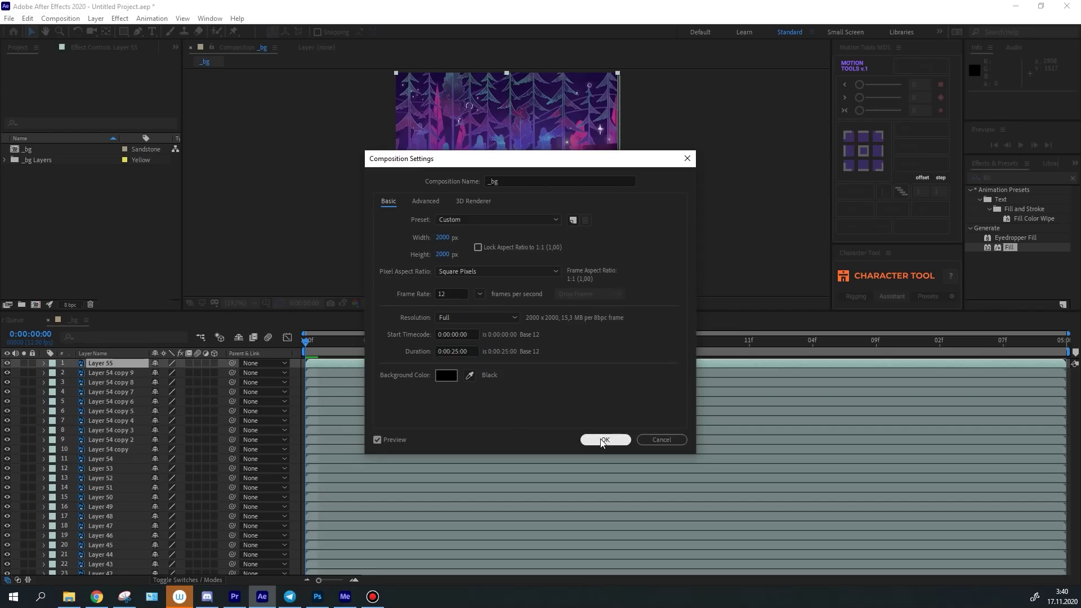
click(603, 439)
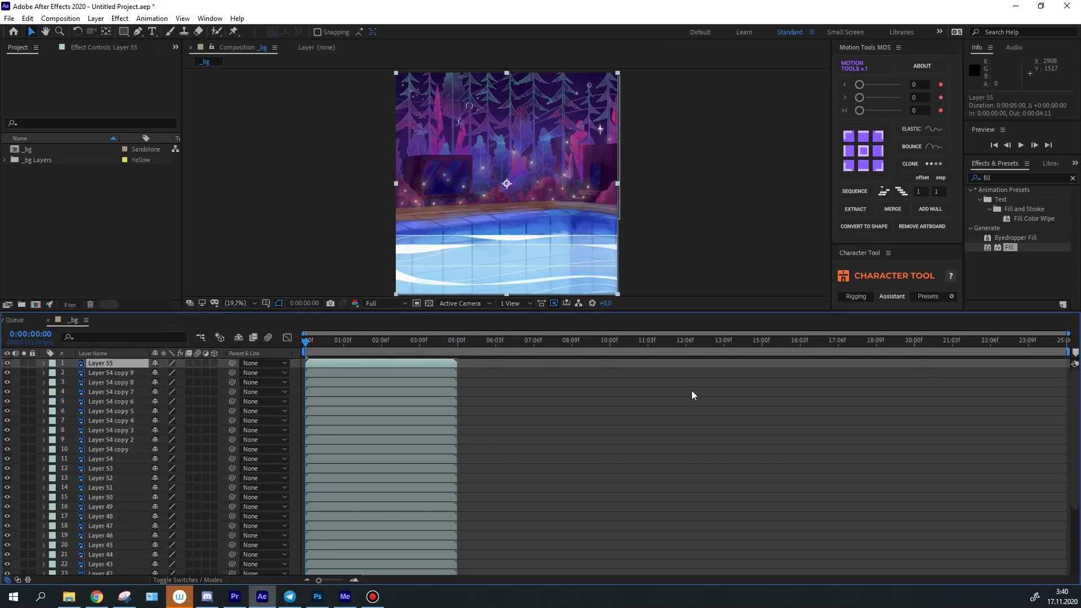
- Reselect Layer 55, then choose _bg.psd and _character.psd in the import dialog
click(109, 373)
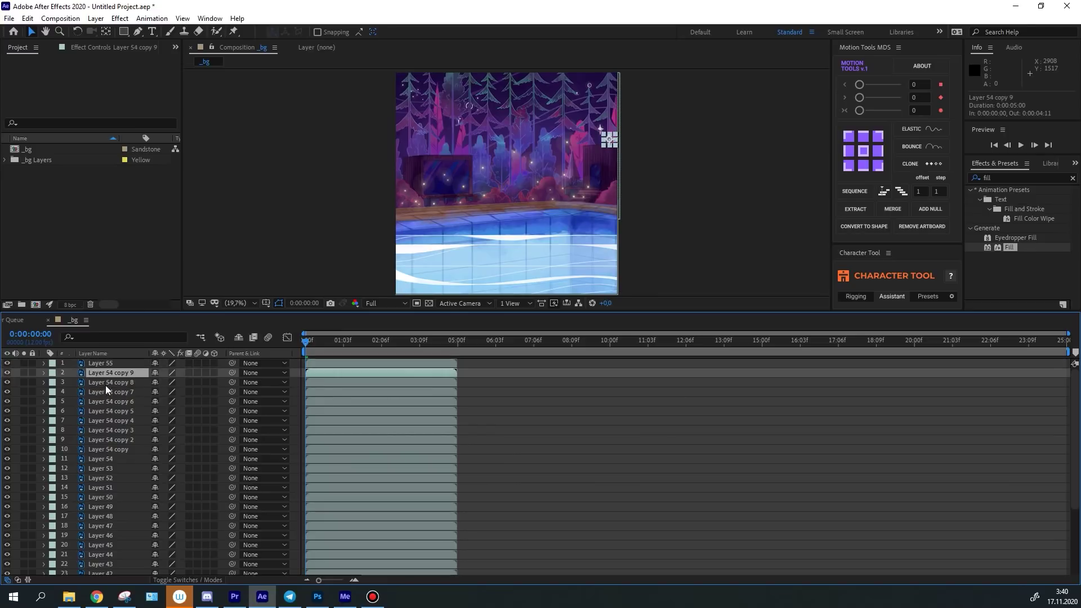
click(111, 383)
key(ctrl+Up)
key(ctrl+Up)
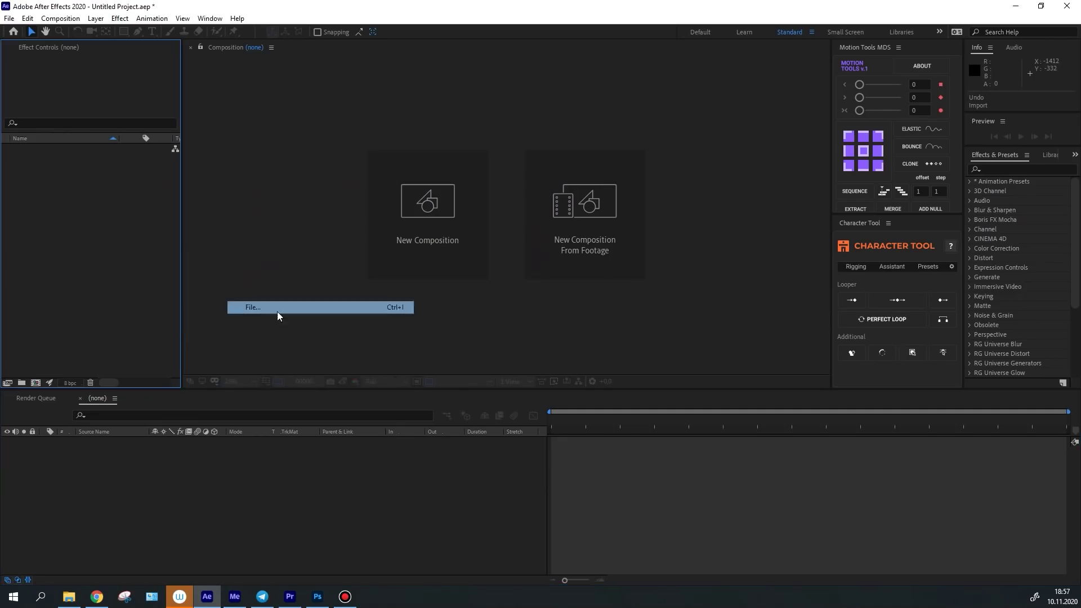
click(278, 314)
drag(203, 157, 265, 123)
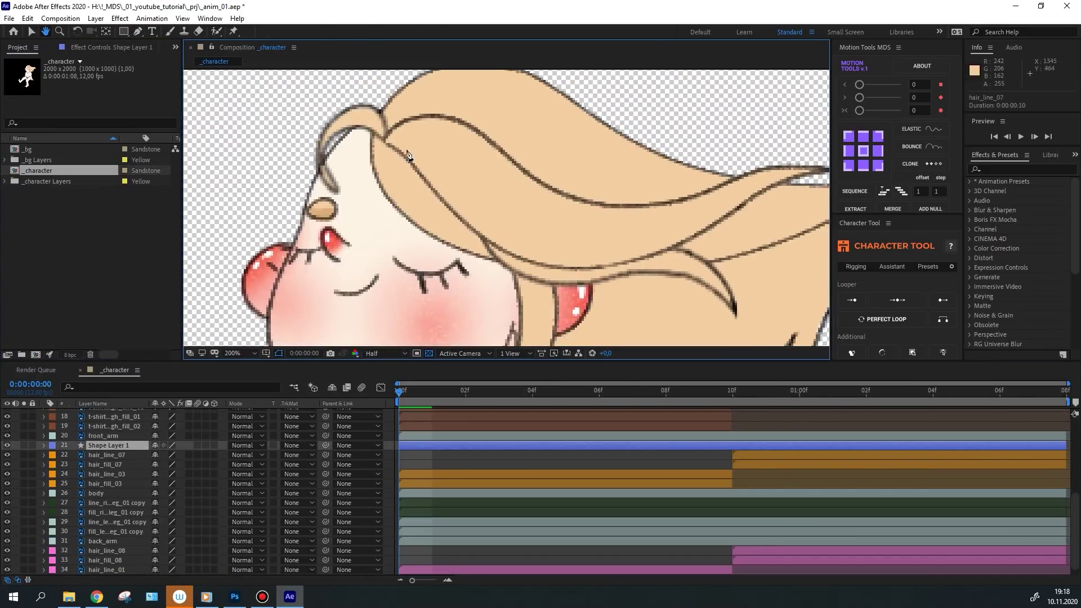
- Draw a mask path along the hair and reshape it at frame 5
click(387, 146)
key(comma)
click(505, 184)
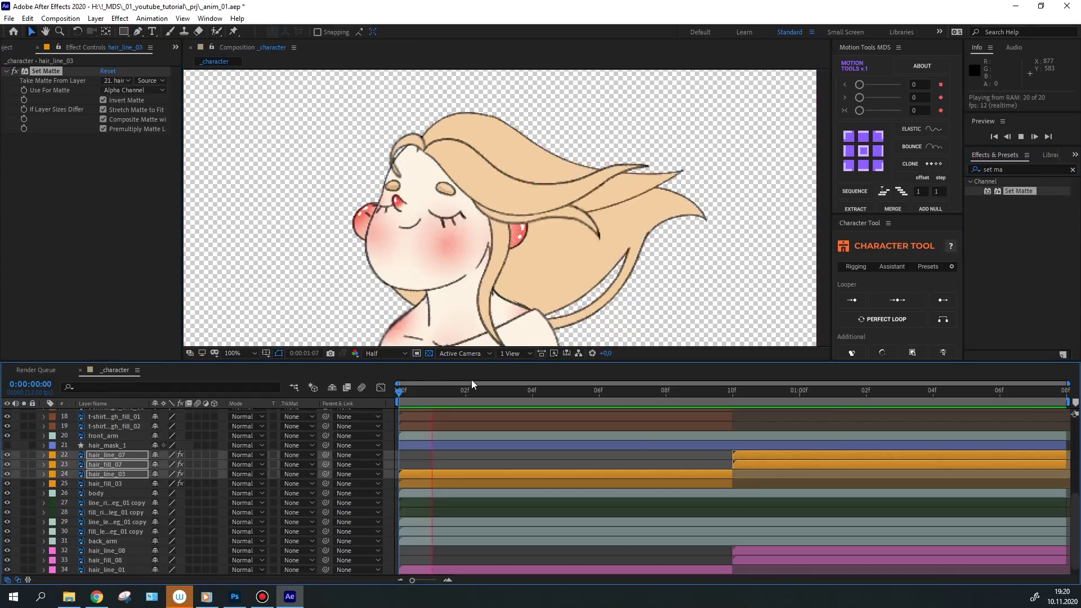
drag(474, 382, 576, 395)
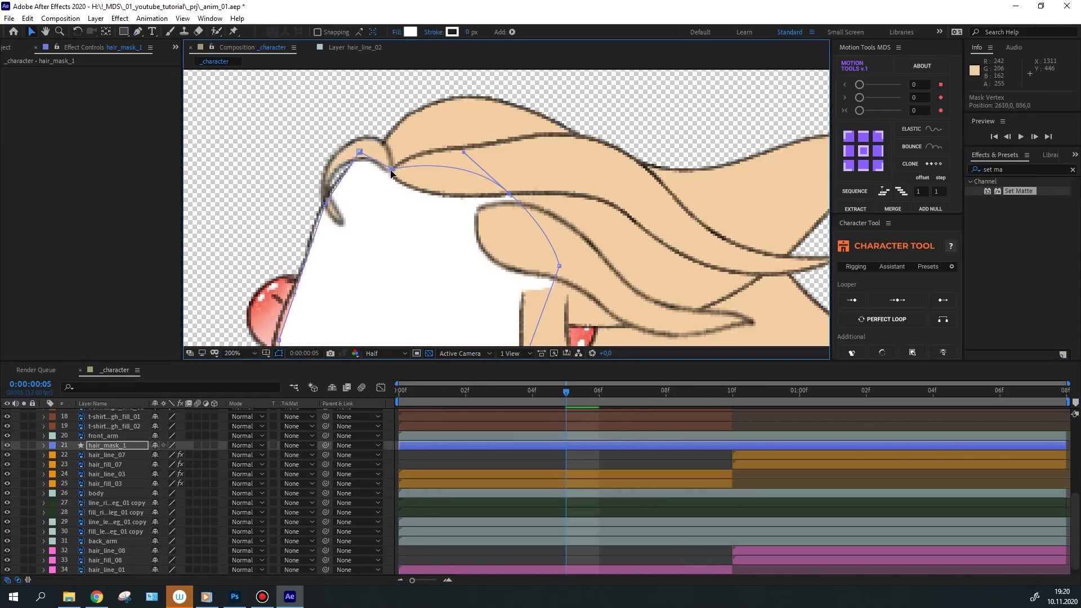
drag(550, 393, 534, 393)
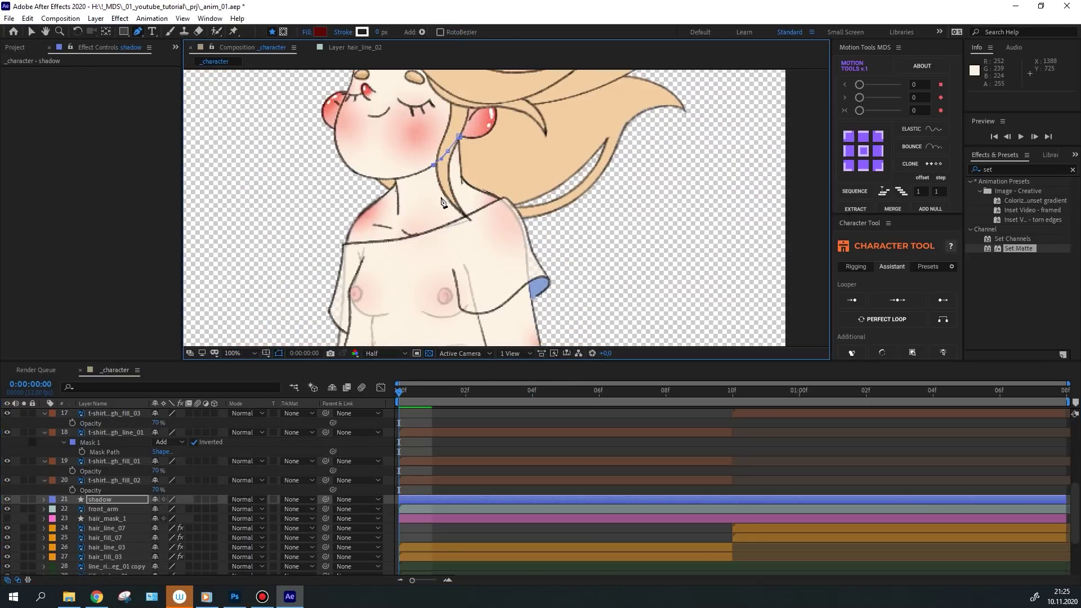
- Place shadow mask points along the neck and the leg
click(443, 202)
scroll(443, 203, down, 10)
scroll(534, 188, up, 4)
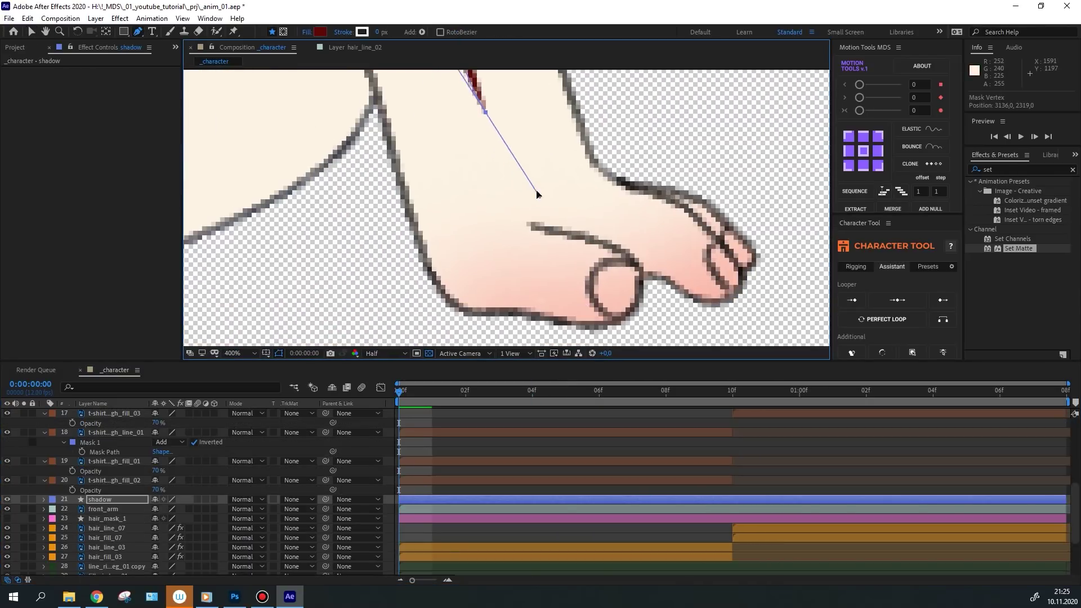
scroll(531, 229, right, 3)
click(639, 284)
scroll(555, 278, up, 4)
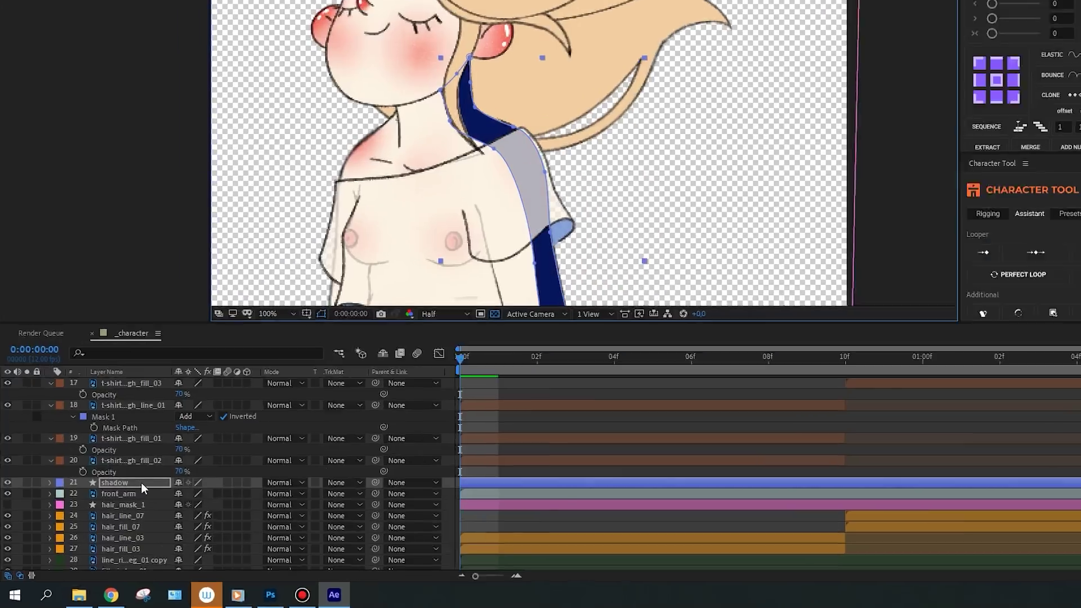
- Set the shadow layer to Multiply blending and choose its matte source layer
click(256, 499)
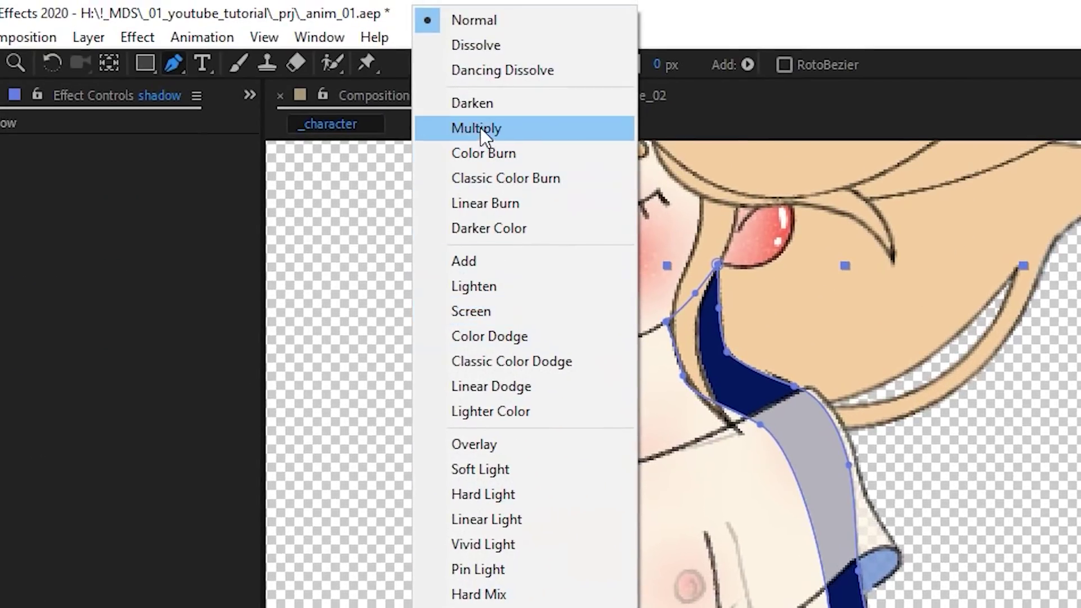
click(476, 128)
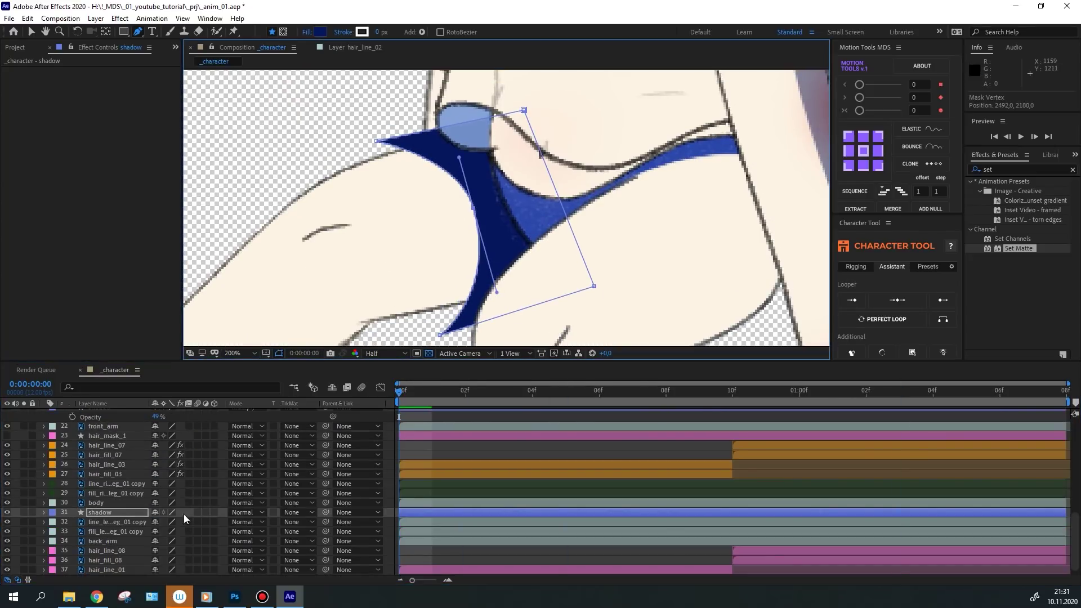
click(120, 80)
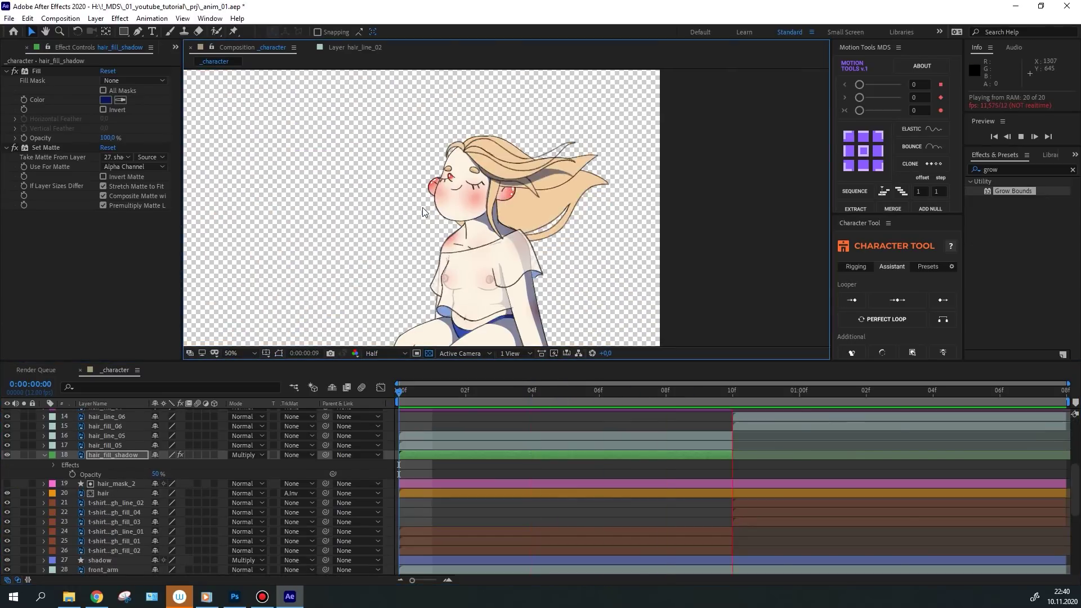
scroll(422, 207, down, 1)
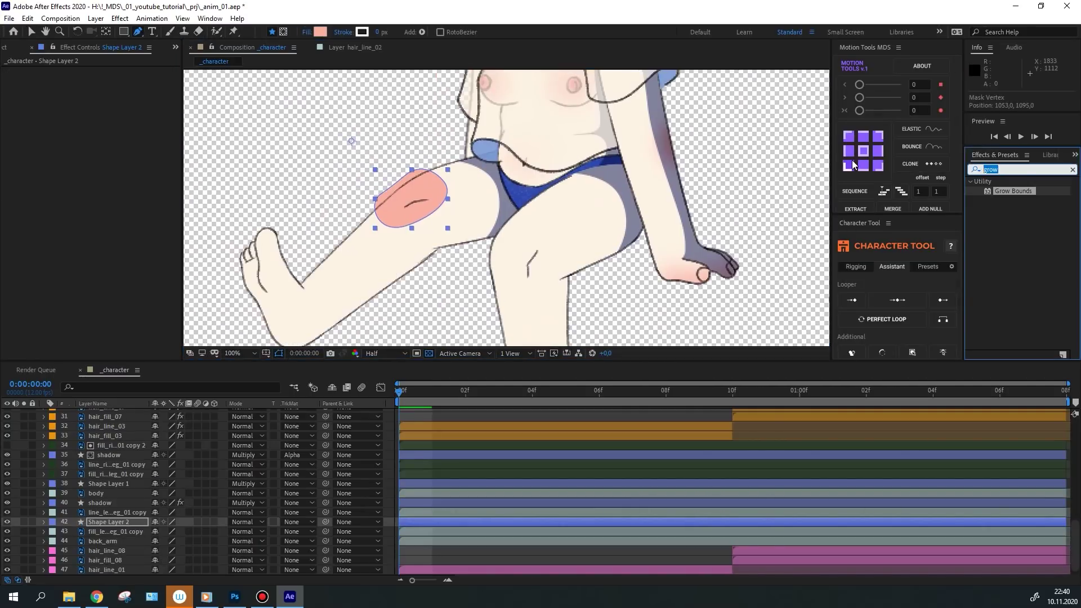
- Blur the blush with Gaussian Blur at about 37 and matte it to the leg fill layer
double_click(1024, 191)
drag(369, 103, 342, 143)
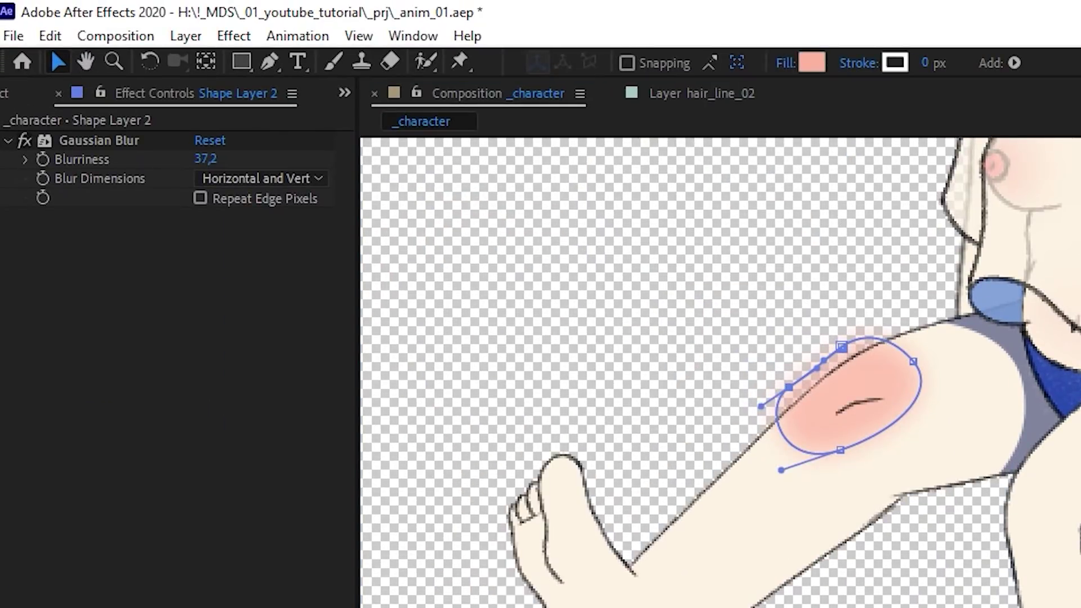
drag(84, 214, 85, 142)
click(242, 158)
click(169, 550)
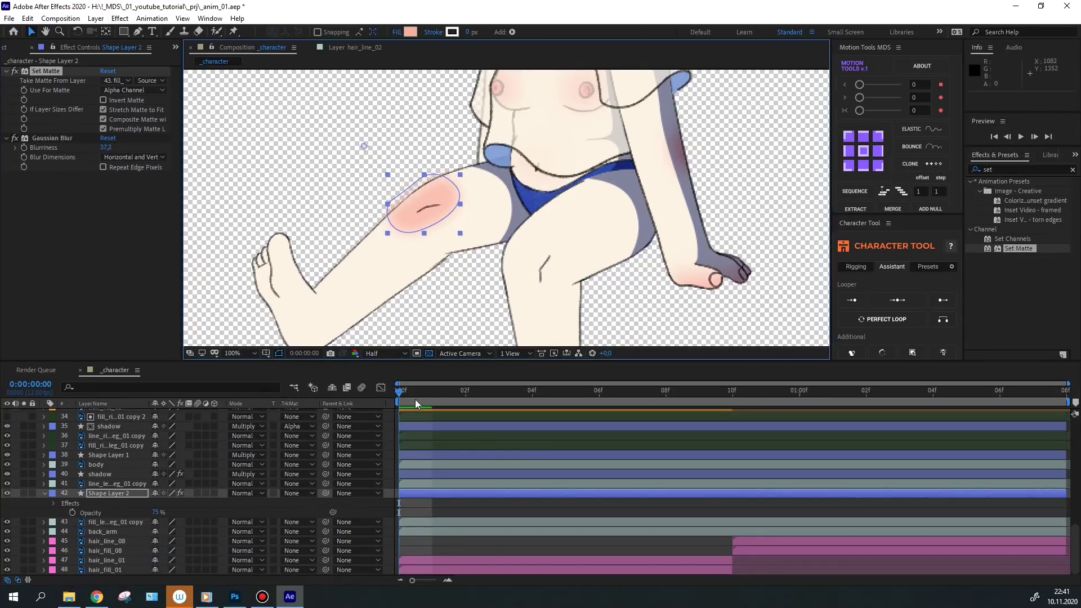
- At frame 06f rotate the blush path to match the bent leg, then preview playback
drag(409, 395, 609, 405)
double_click(419, 233)
drag(419, 233, 505, 220)
drag(599, 390, 966, 390)
click(399, 390)
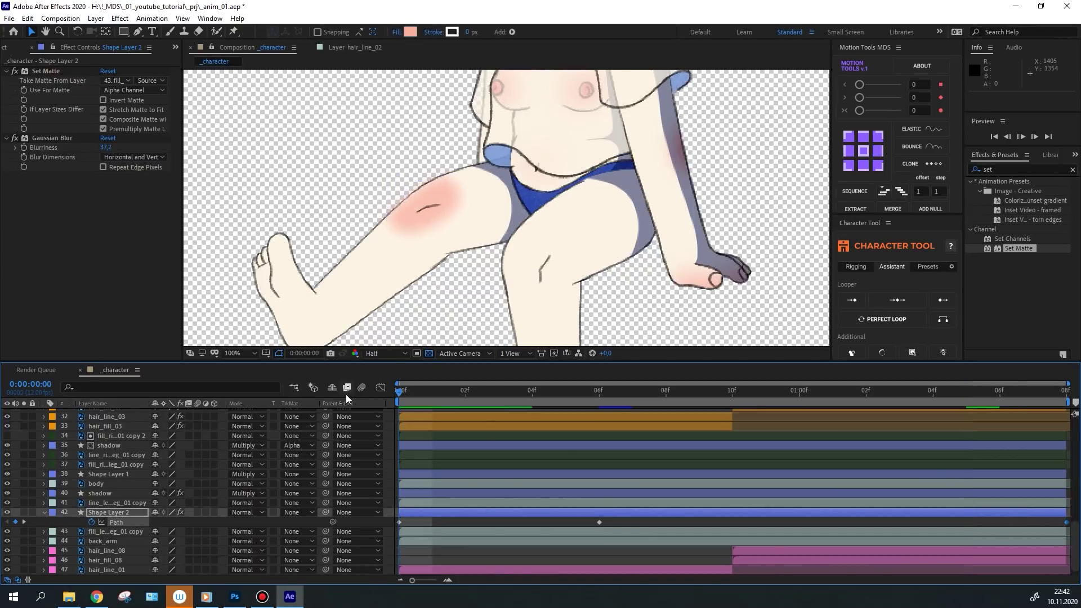
key(space)
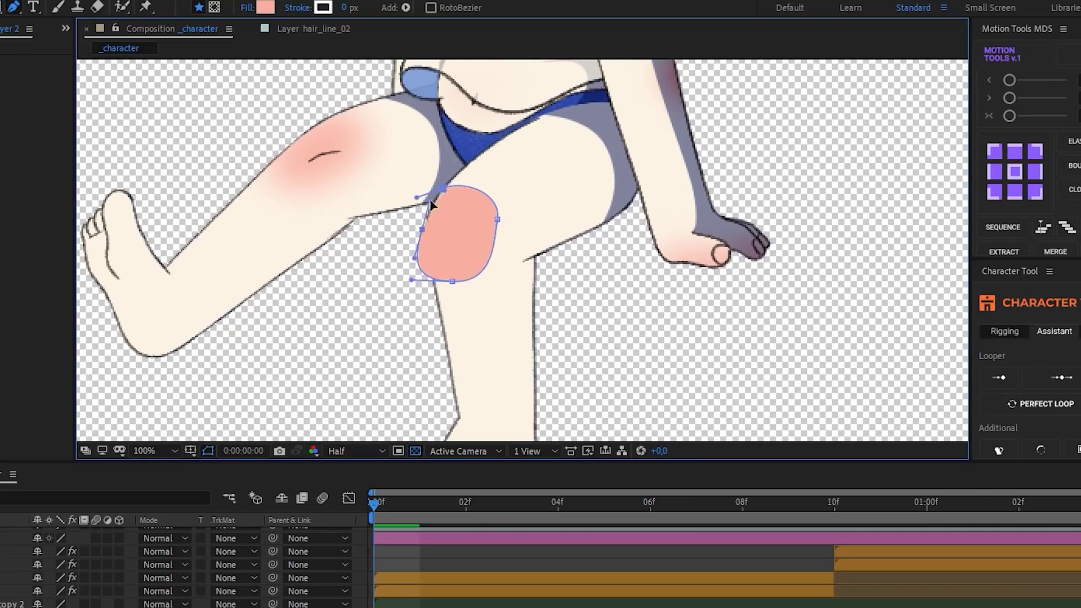
- Reshape the blush path at frame 04f to fit the leg
key(v)
drag(507, 501, 550, 532)
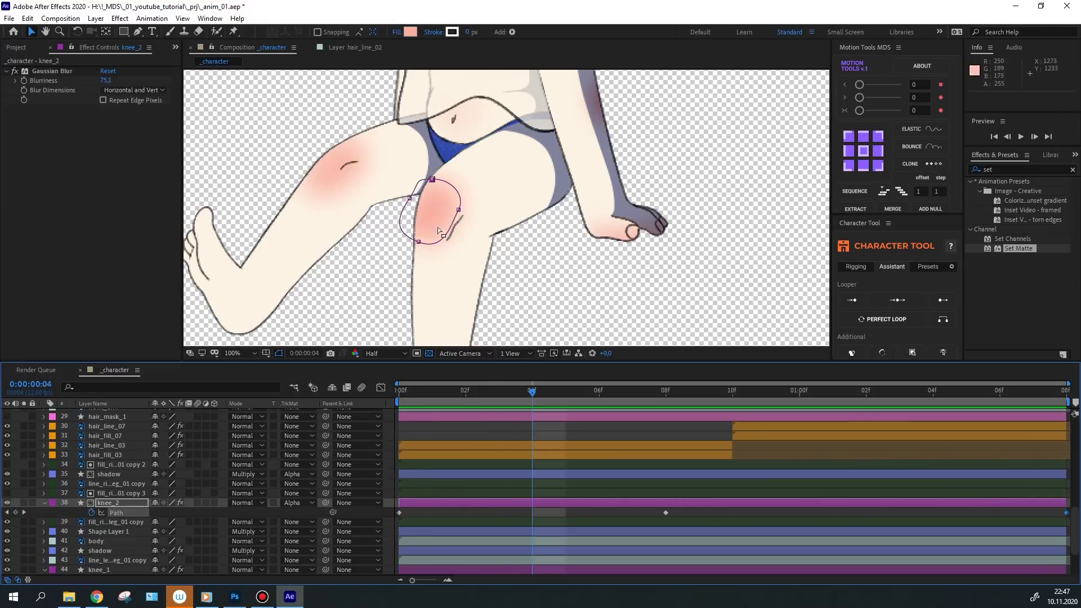
drag(438, 230, 420, 248)
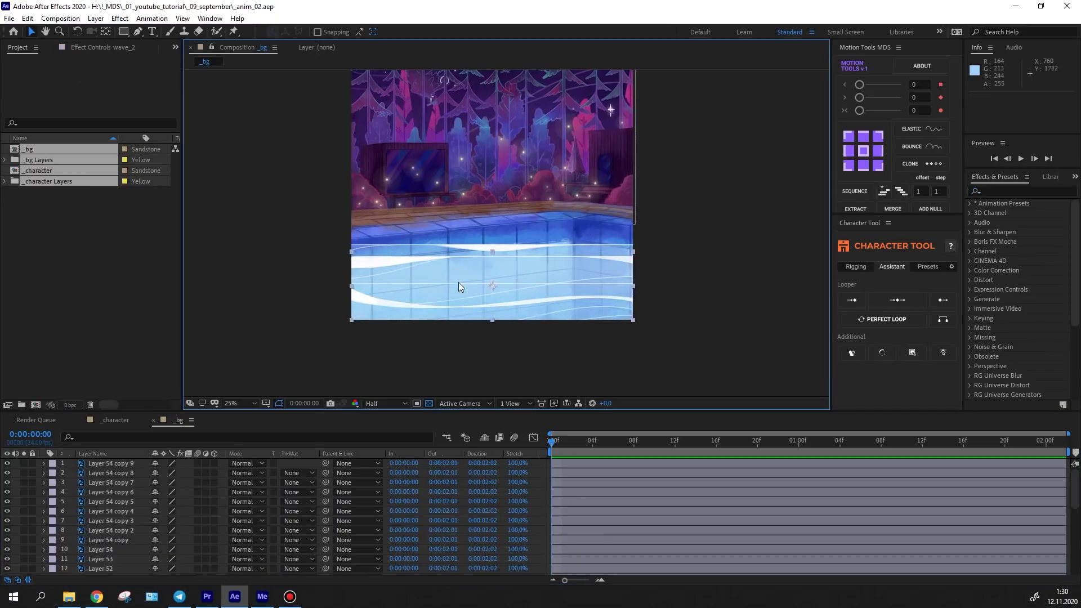
- Give the wave_1, wave_2 and wave_3 layers a new label colour
click(96, 512)
shift+click(99, 531)
click(53, 512)
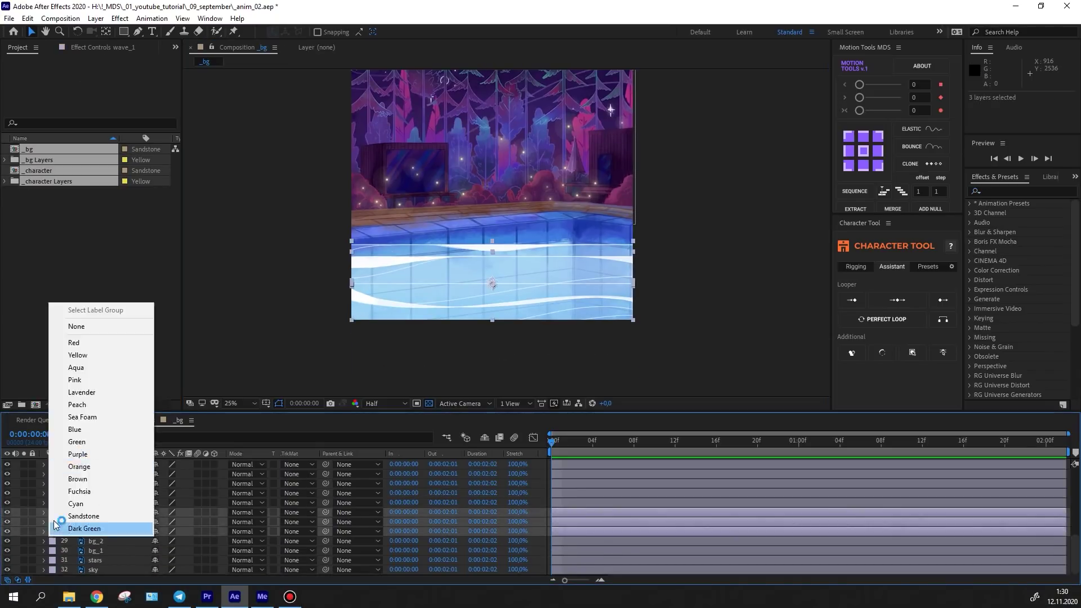
click(96, 458)
drag(455, 337, 447, 359)
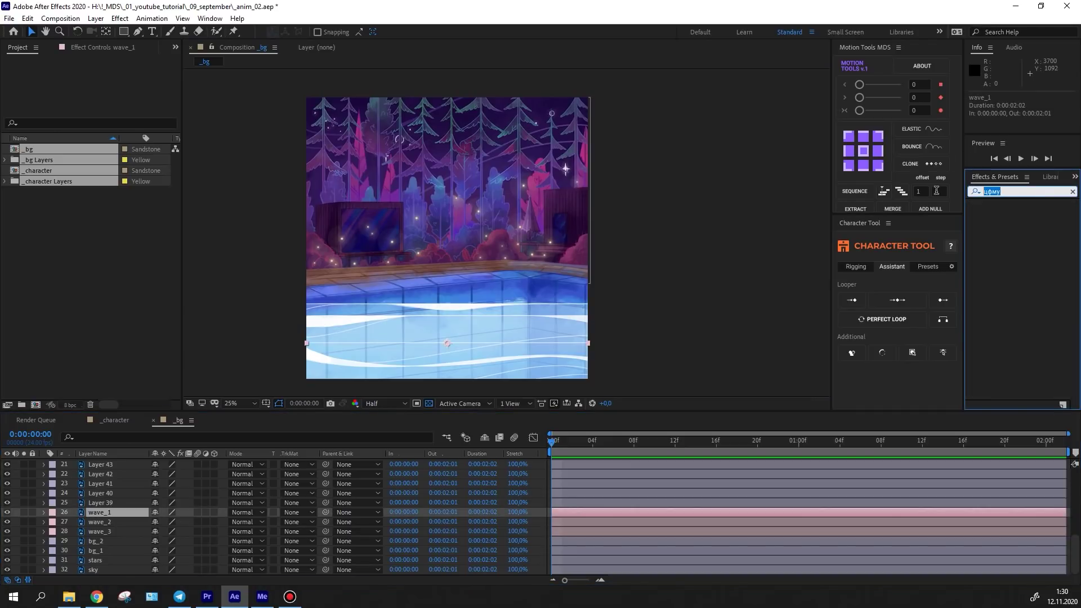
- Apply Wave Warp and Grow Bounds to wave_1, with Grow Bounds first and a taller wave height
text(wave)
double_click(1010, 213)
scroll(326, 172, up, 1)
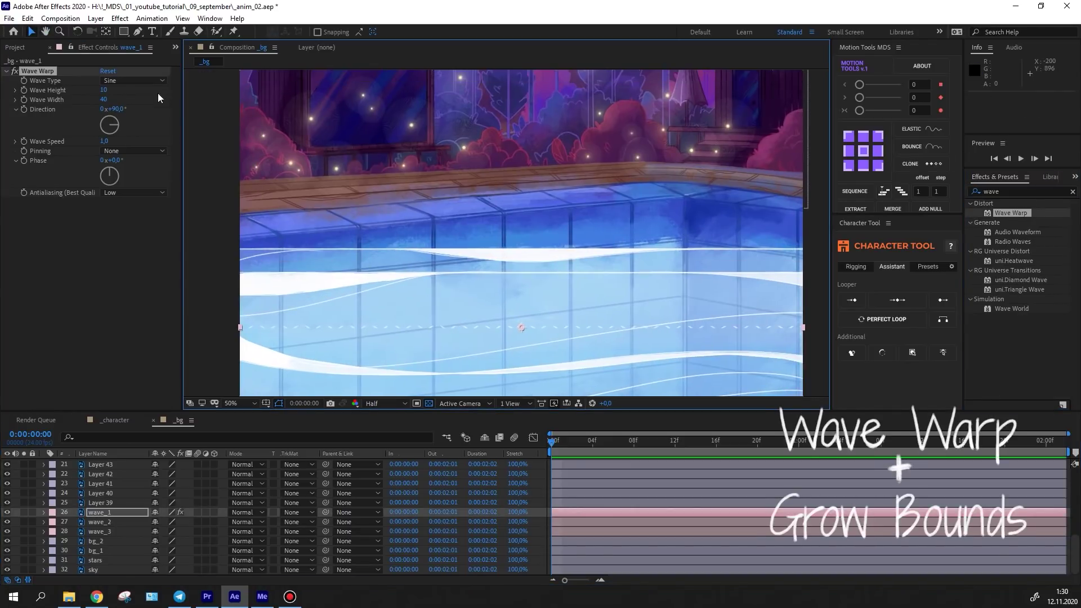
click(1013, 191)
text(grow)
double_click(1010, 213)
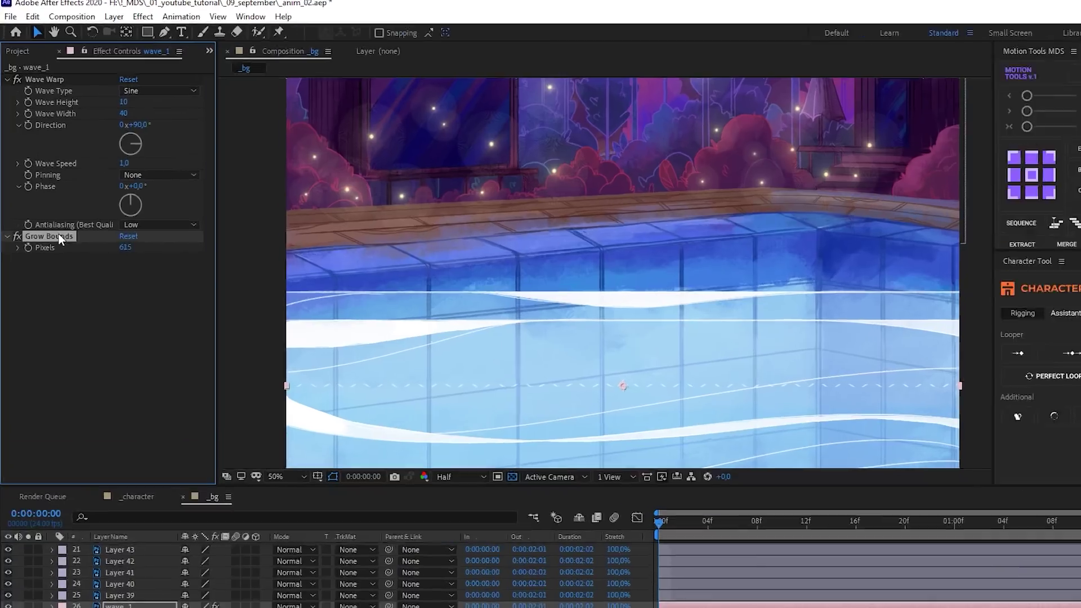
drag(58, 236, 100, 108)
drag(203, 187, 235, 215)
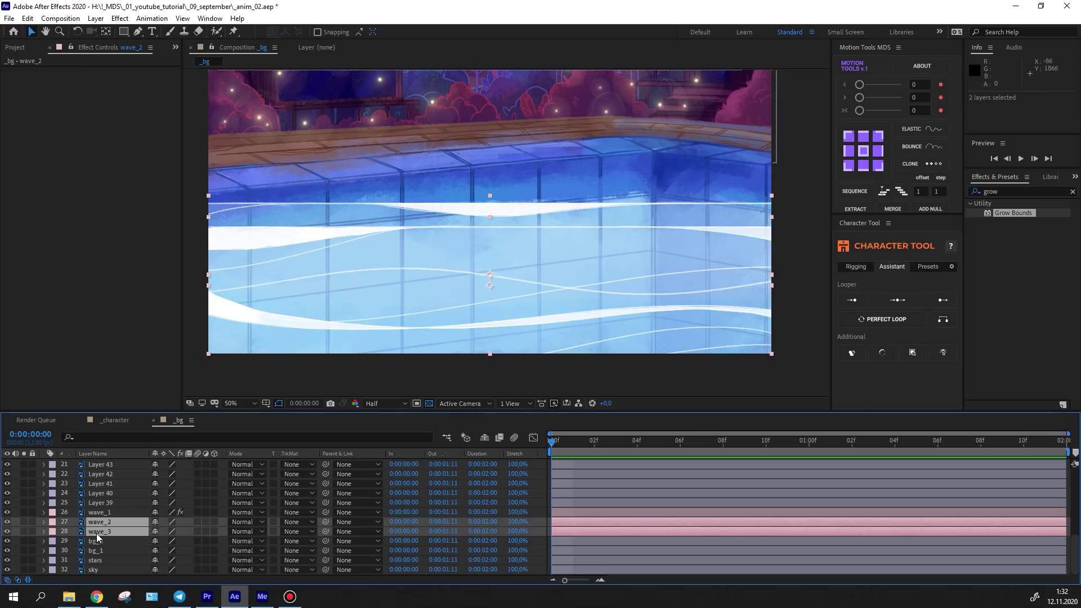
- Offset wave_2's phase to 56° and wave_3's to -98°, then preview the ripples
click(99, 521)
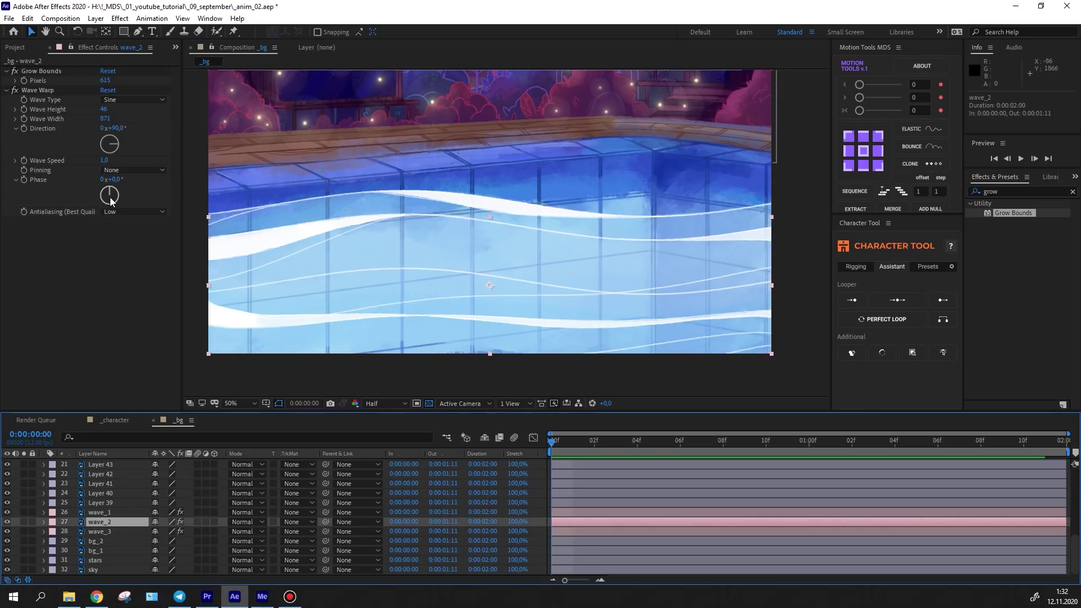
drag(115, 194, 118, 195)
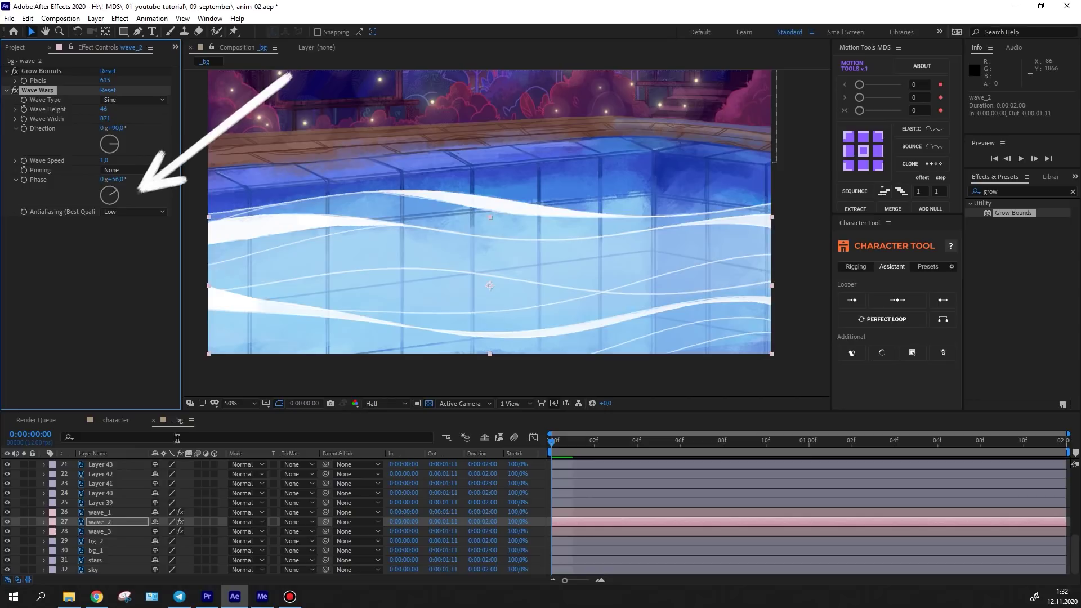
click(117, 536)
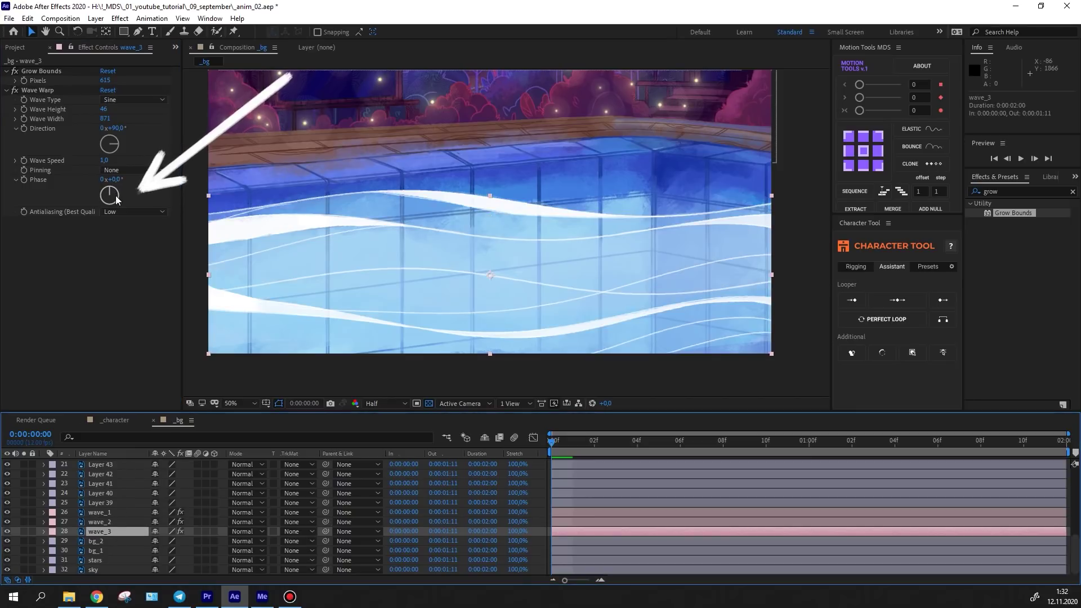
drag(104, 200, 104, 200)
key(space)
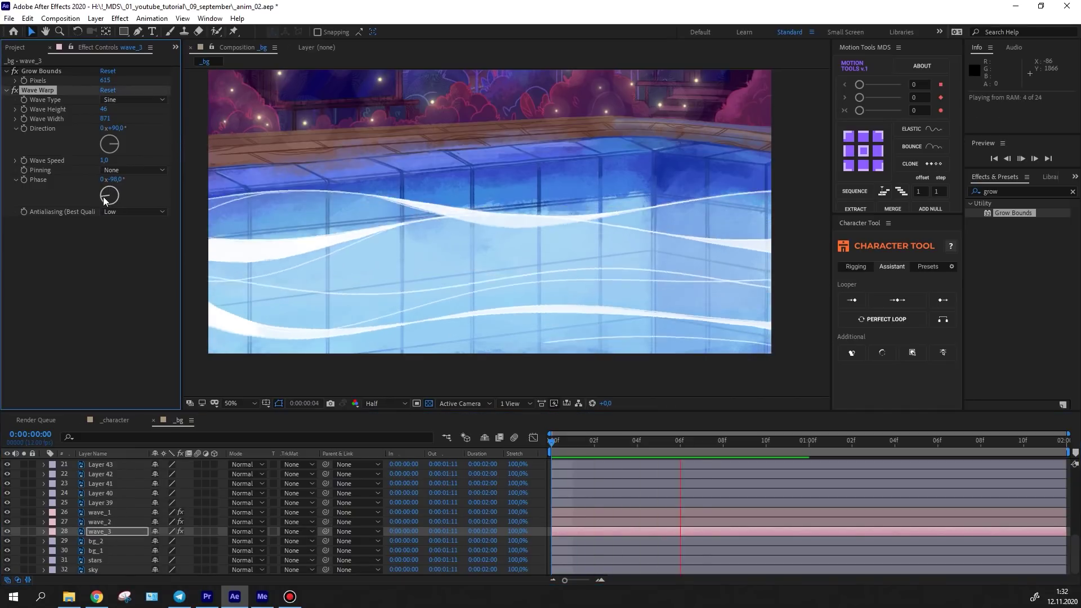
key(comma)
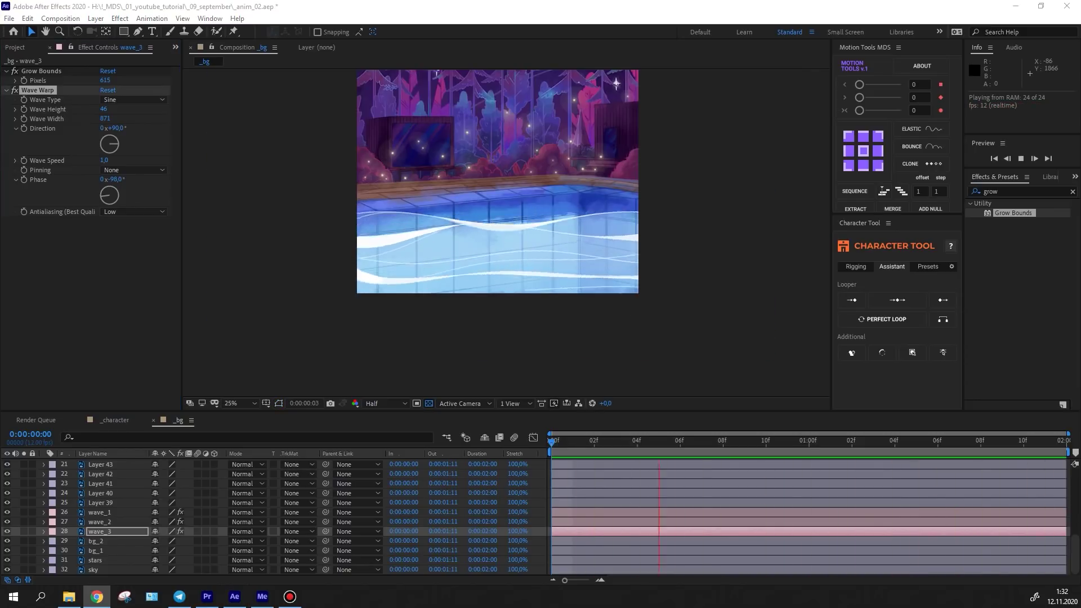
- Pre-compose the selected firefly layers into a new fireflys composition
click(100, 502)
scroll(107, 507, up, 5)
shift+click(107, 464)
right_click(124, 507)
click(141, 394)
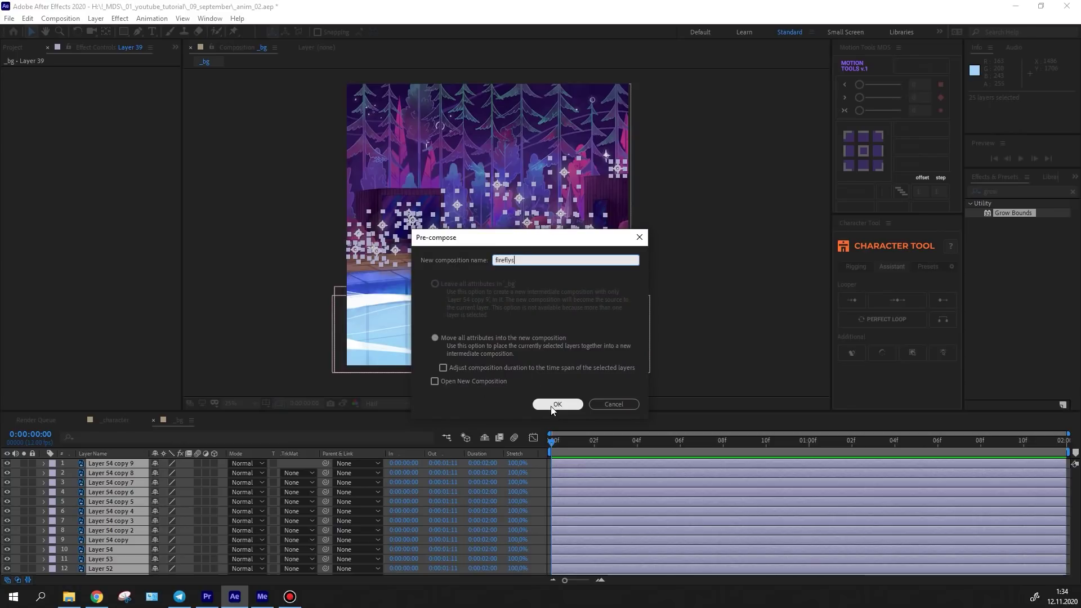
click(557, 404)
- Inside fireflys, delete the extra fireflies and reposition Layer 46, Layer 42 and others
double_click(439, 284)
key(Delete)
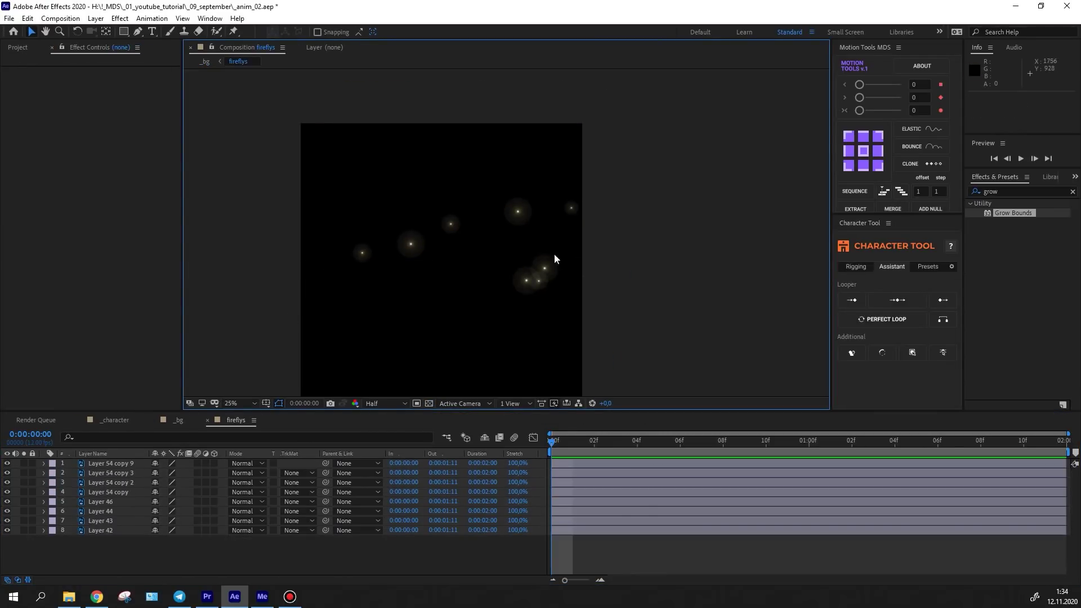
click(569, 271)
key(Delete)
click(541, 220)
scroll(526, 268, up, 2)
click(451, 287)
key(Delete)
drag(343, 229, 409, 265)
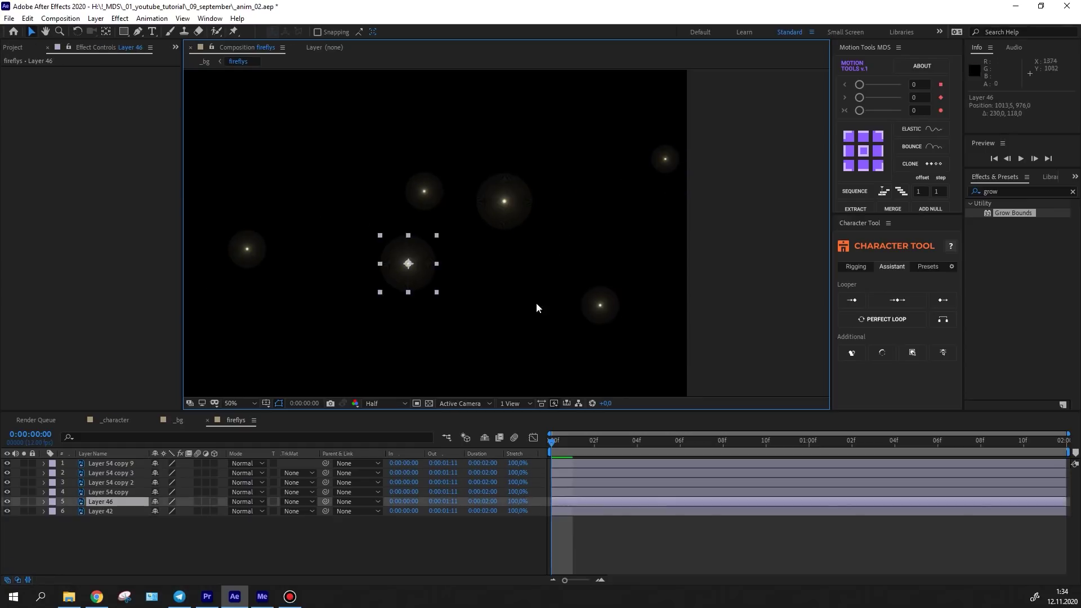
click(600, 305)
key(Delete)
drag(659, 162, 503, 282)
drag(501, 201, 500, 200)
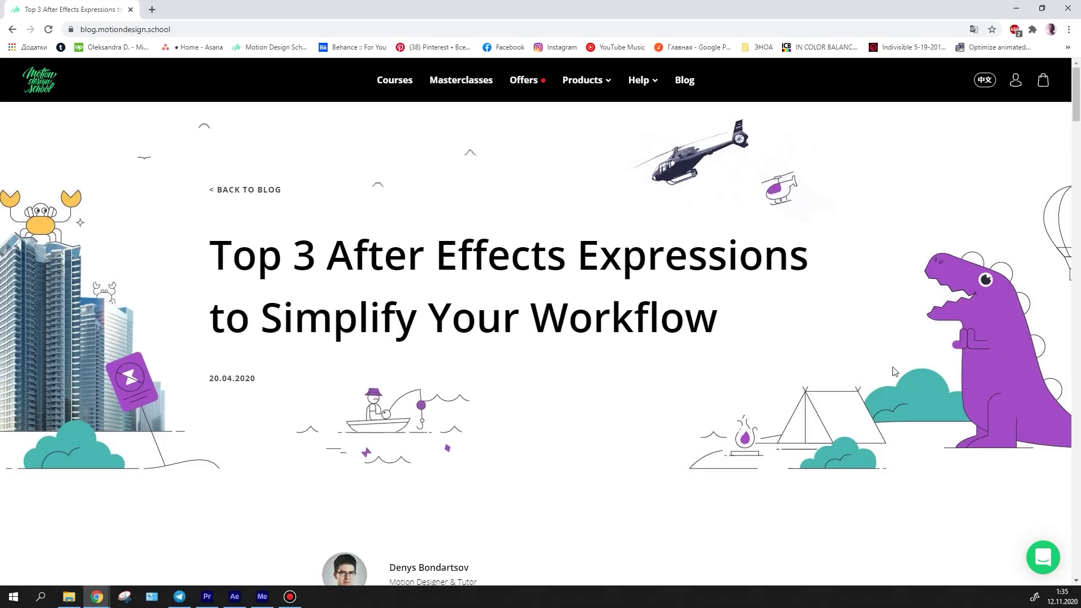
- Paste a looping wiggle expression onto the firefly and edit its first-line values
scroll(894, 372, down, 15)
scroll(895, 371, down, 8)
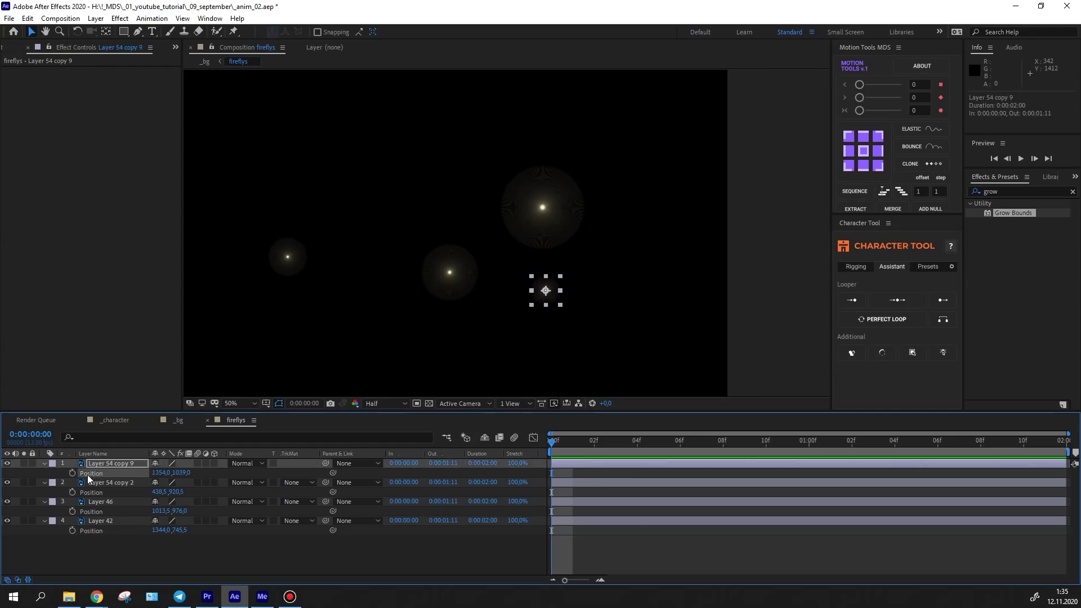
alt+click(72, 473)
key(ctrl+v)
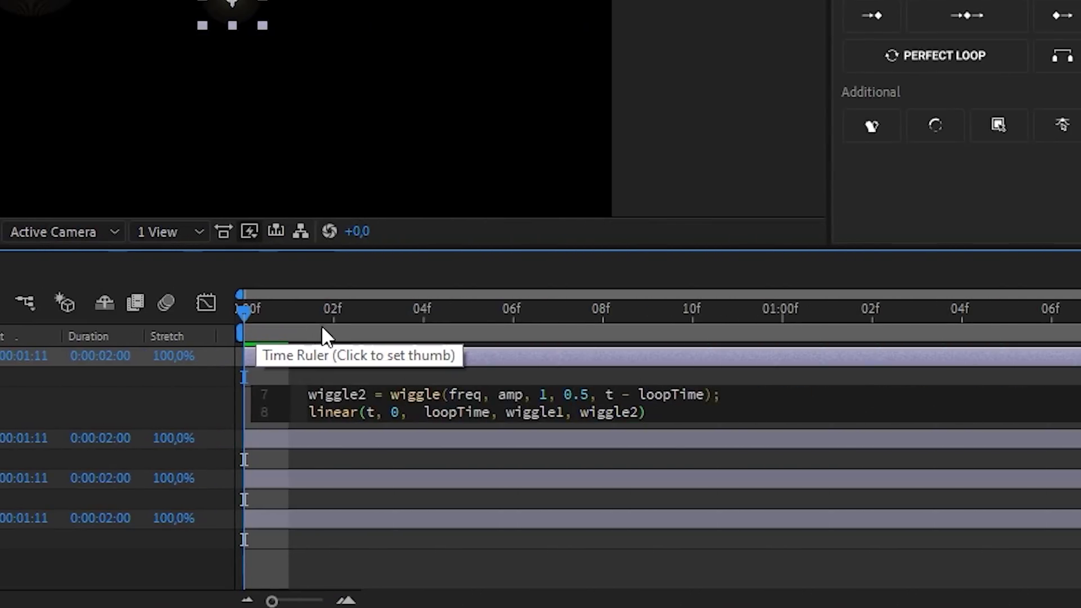
click(754, 401)
click(796, 397)
drag(423, 394, 691, 397)
click(399, 397)
click(218, 310)
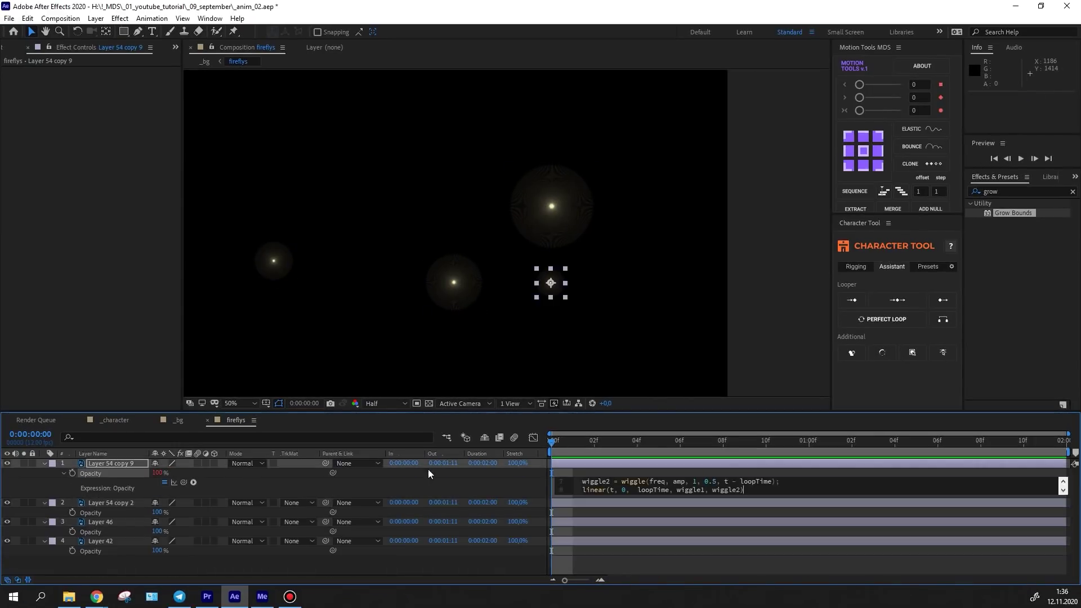
click(619, 510)
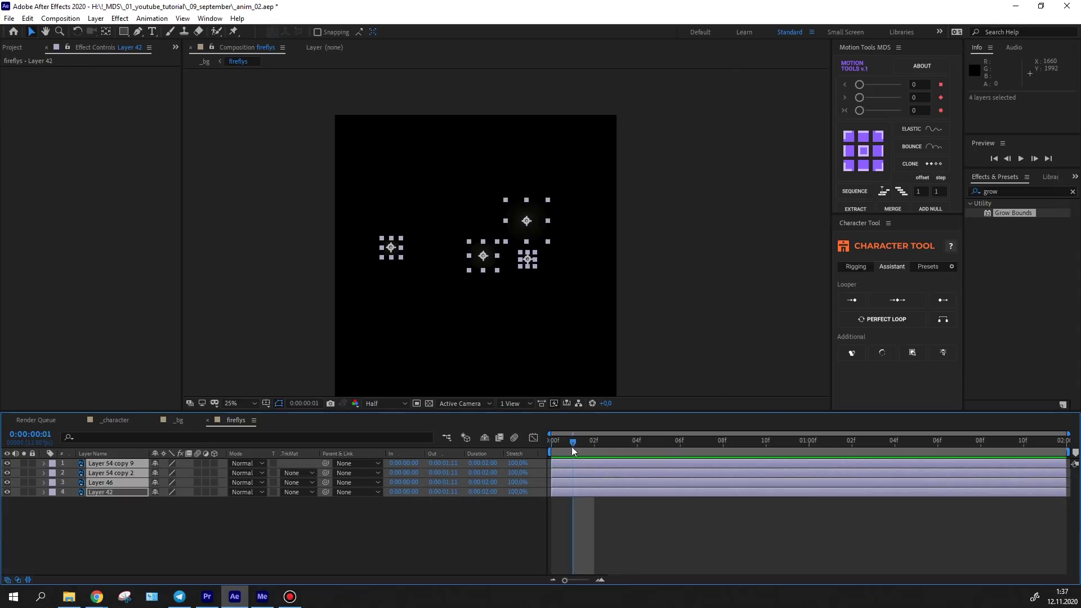
- Duplicate the centre firefly and another one, moving the copy to a new spot
drag(572, 444, 552, 445)
key(ctrl+shift+a)
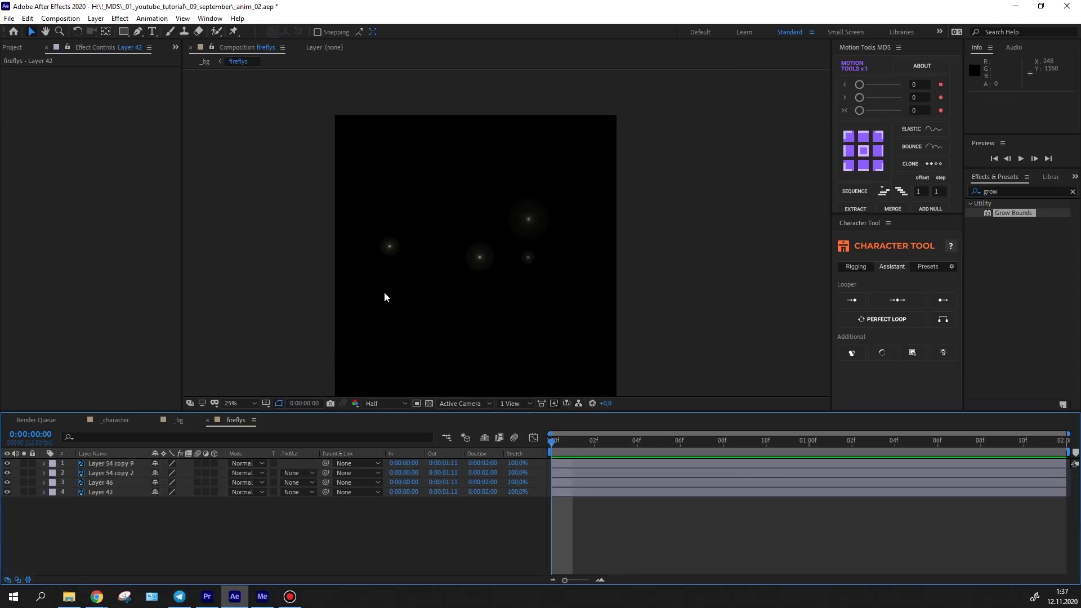
click(480, 258)
key(ctrl+d)
click(393, 246)
key(ctrl+d)
drag(392, 246, 431, 226)
- Make further copies of the right, left and centre fireflies to fill out the swarm
click(526, 227)
key(ctrl+d)
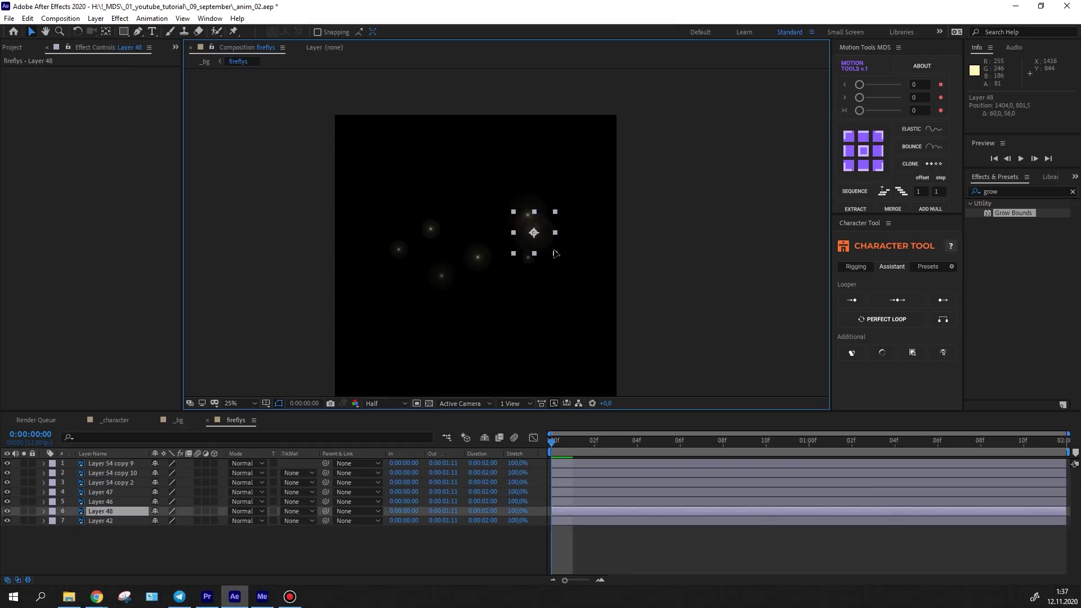
mouse_move(526, 228)
mouse_down()
mouse_move(568, 264)
mouse_move(565, 230)
mouse_move(533, 230)
mouse_up()
key(ctrl+d)
click(520, 210)
key(ctrl+d)
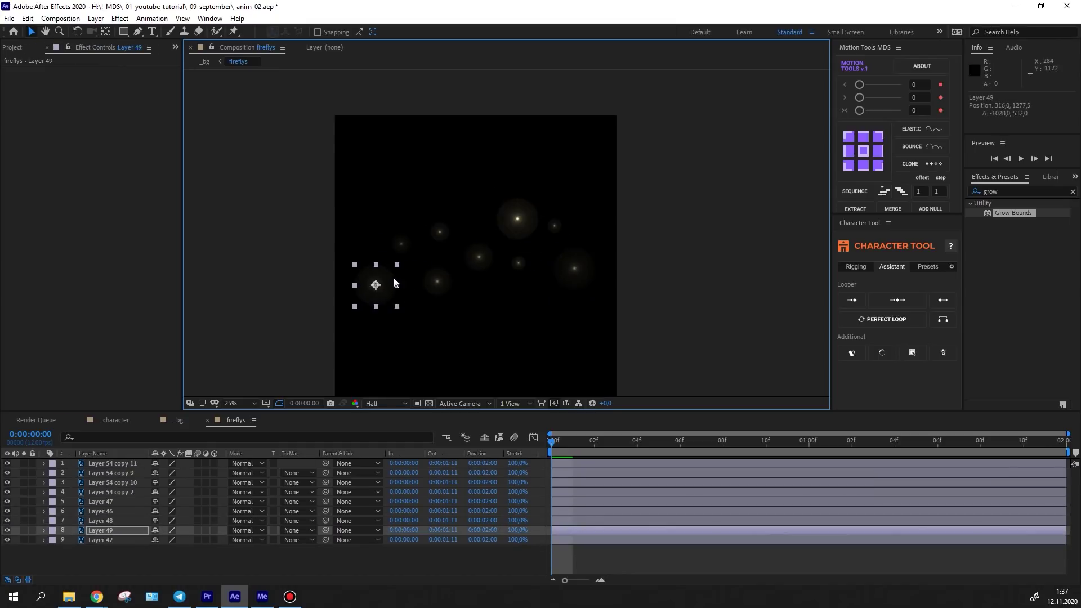
click(475, 275)
key(ctrl+d)
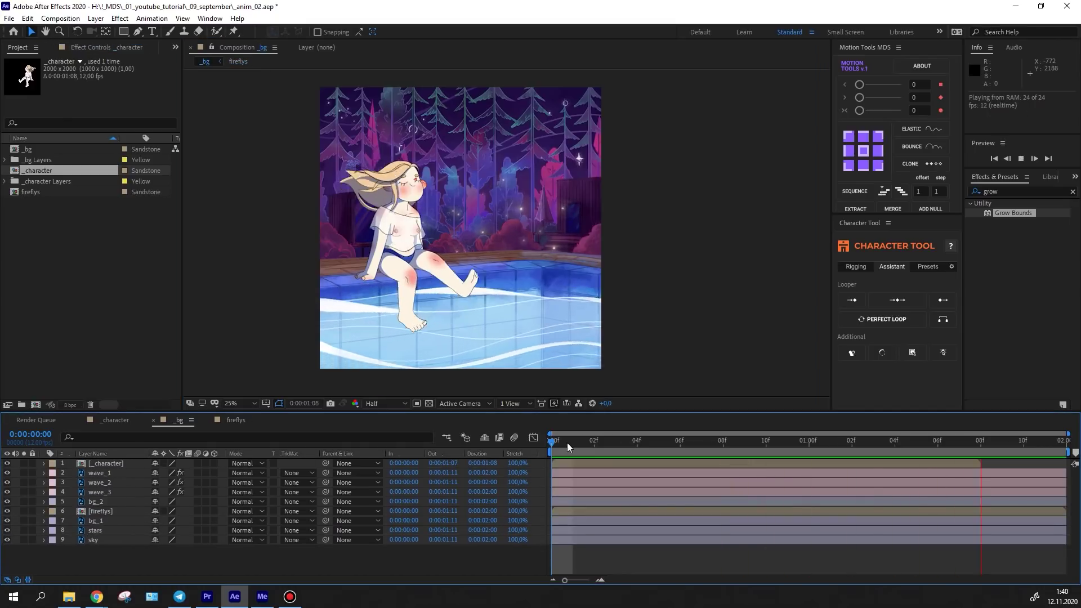
- Stop the preview and open the stars layer's Opacity expression for editing
click(650, 312)
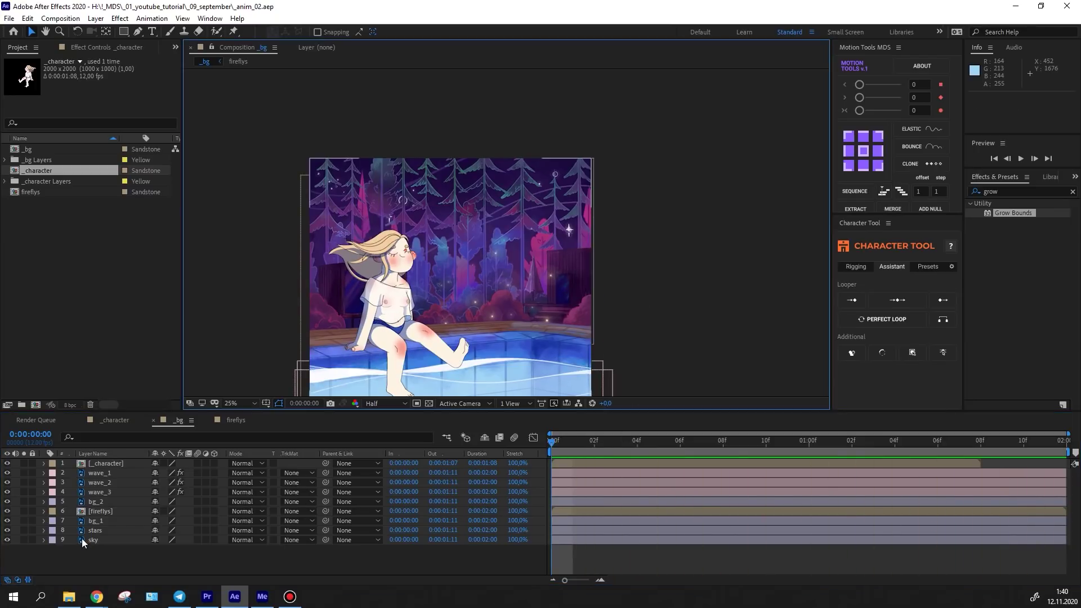
click(87, 542)
key(ctrl+Up)
key(ctrl+v)
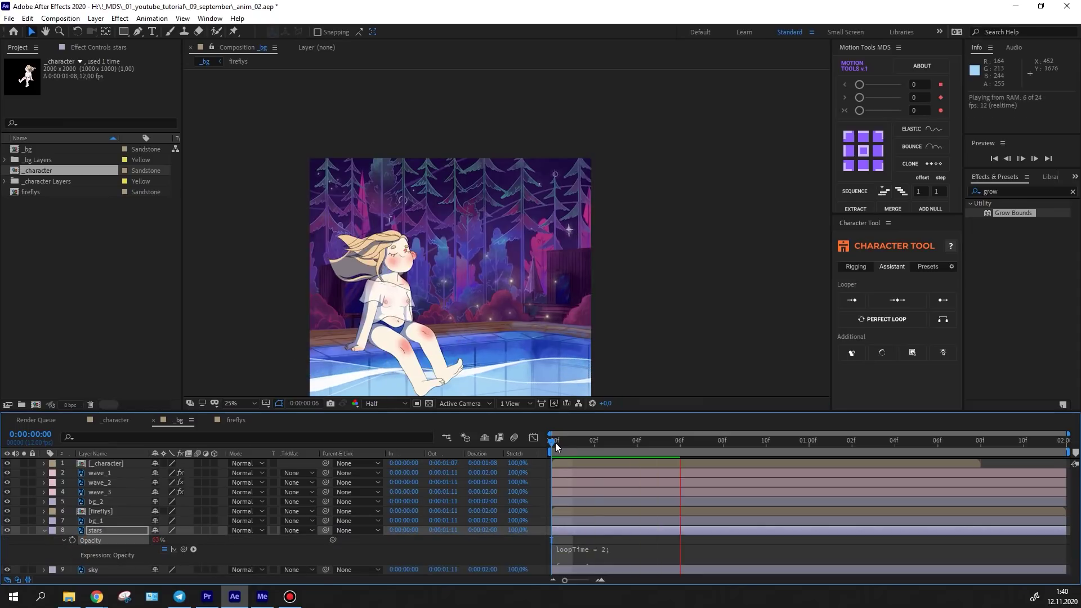
click(598, 563)
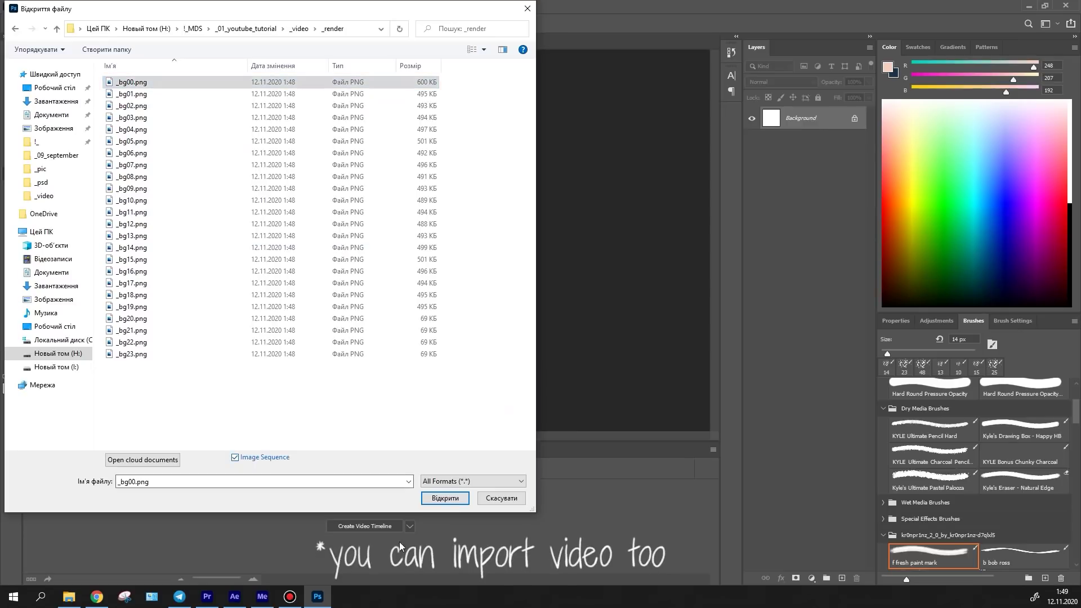
- Open the PNG sequence over a black fill with Layer 1 at 18% opacity, and add a blank video layer
key(Return)
key(Return)
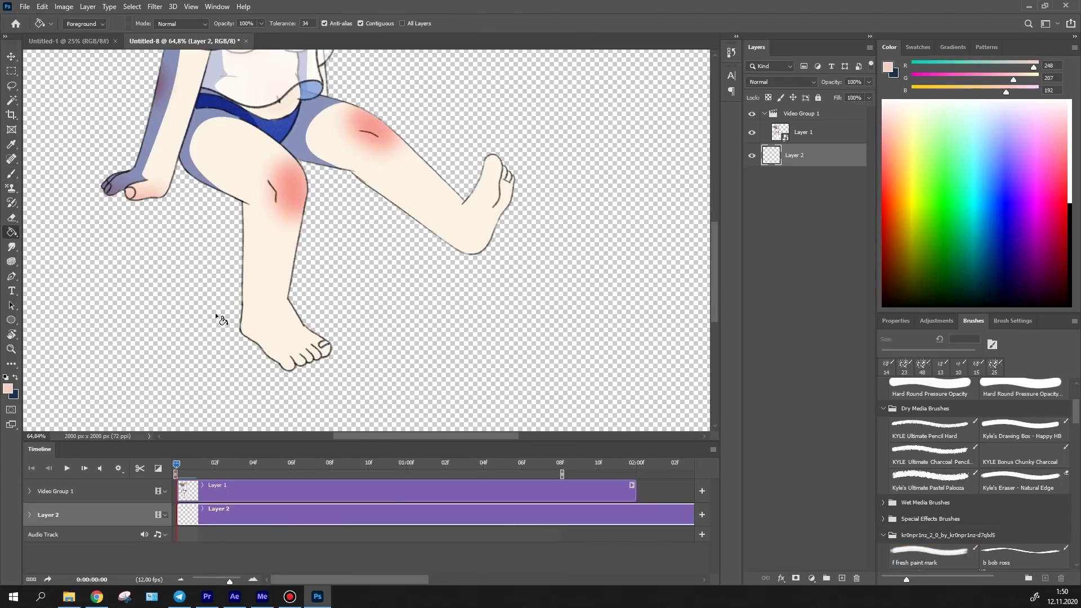
click(218, 314)
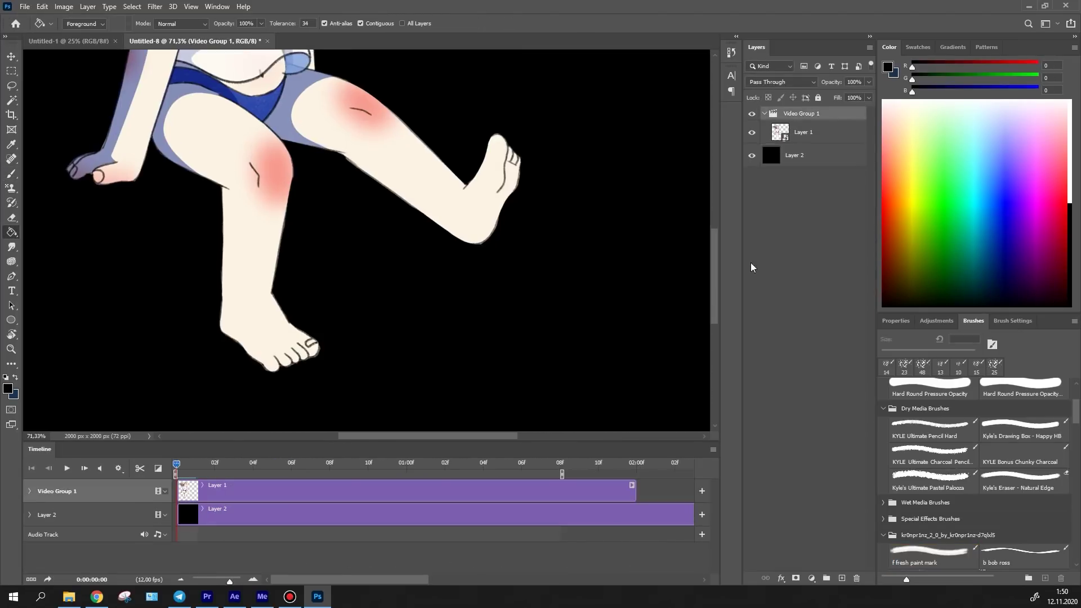
drag(868, 82, 824, 96)
click(87, 6)
mouse_move(214, 232)
click(338, 231)
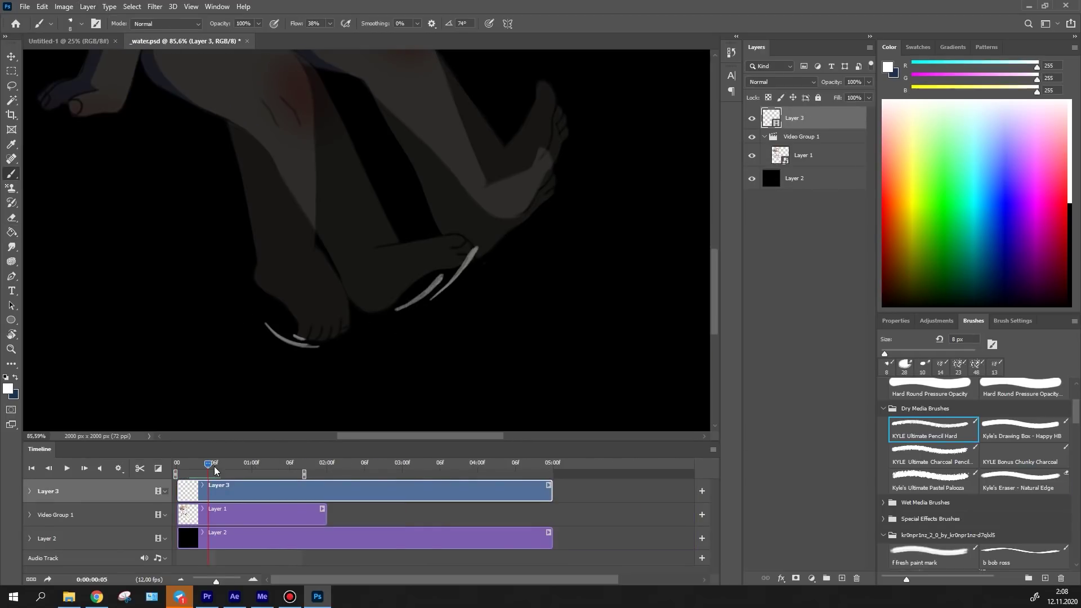
- Draw water splashes frame by frame with onion skins on, then play the animation back
click(214, 470)
drag(216, 580, 239, 580)
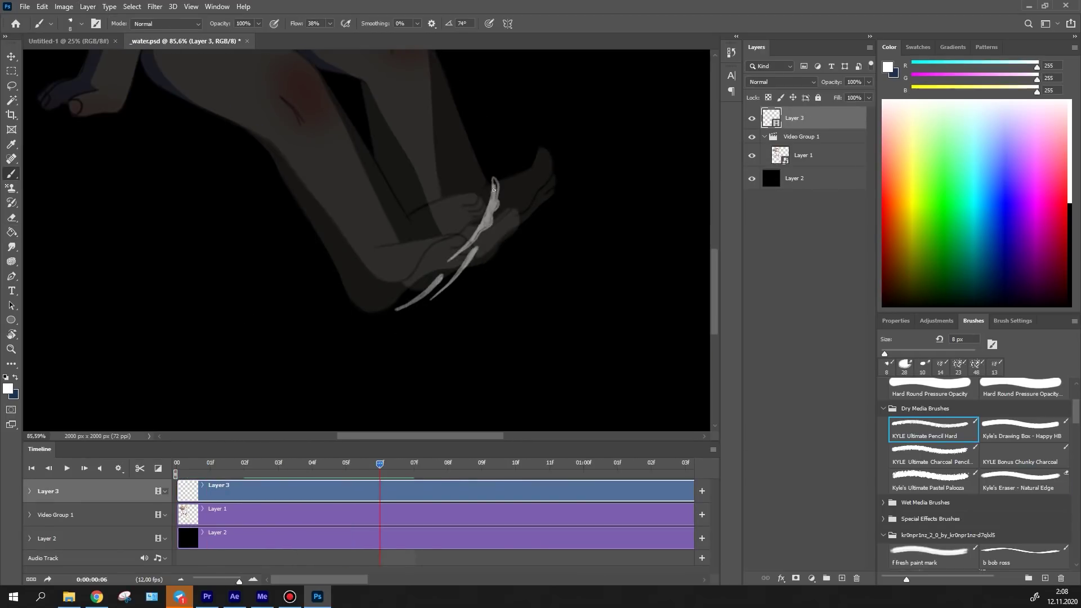
key(Right)
key(Right)
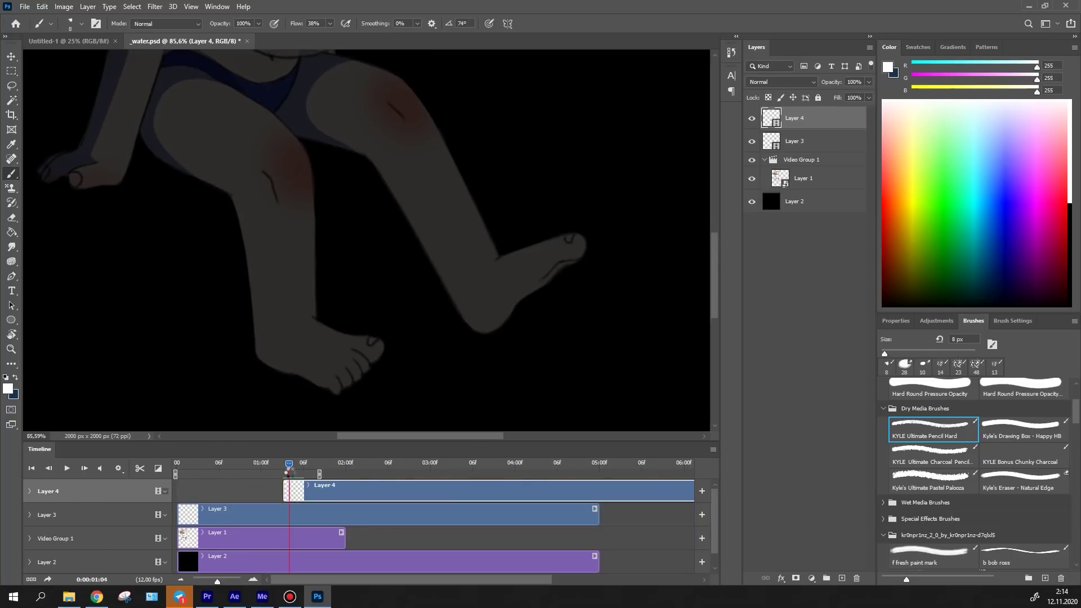
click(713, 449)
click(749, 352)
drag(217, 579, 238, 579)
drag(432, 463, 566, 462)
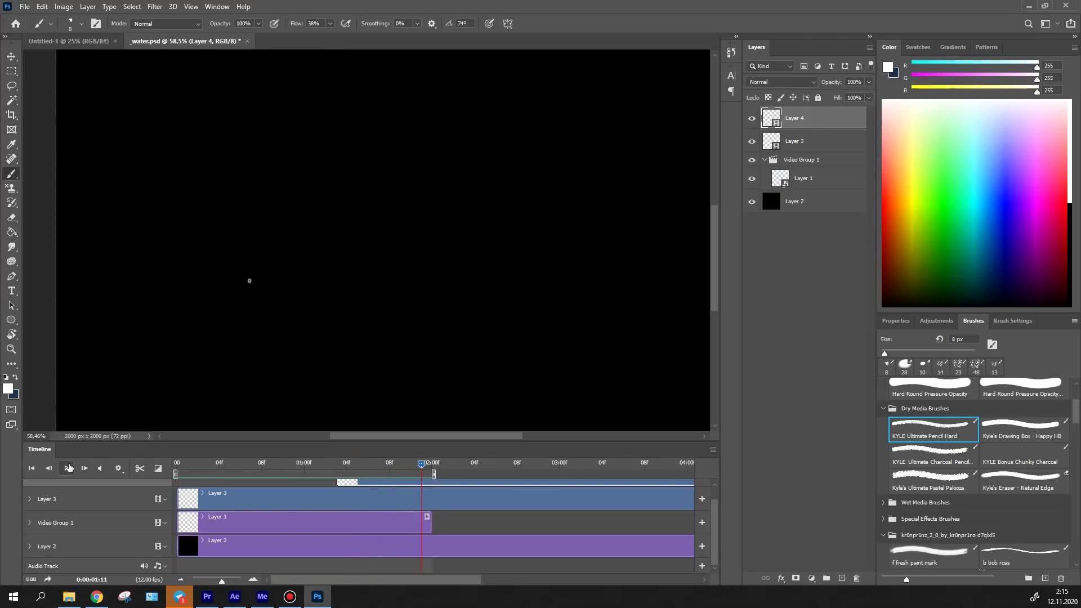
click(68, 467)
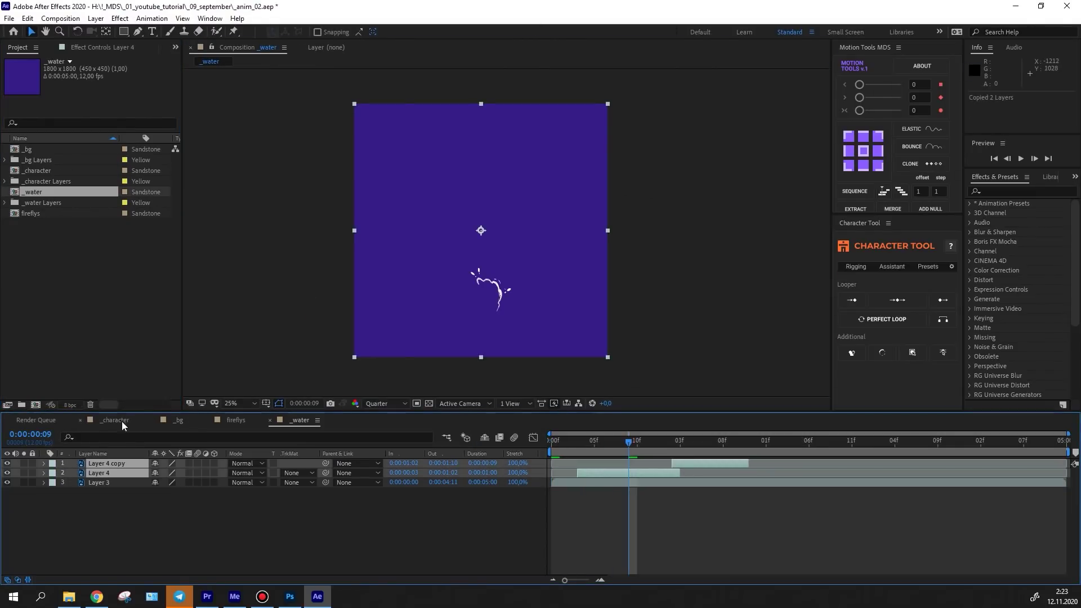
- In the _bg comp, add an adjustment layer and apply Glow to it
click(167, 423)
click(562, 444)
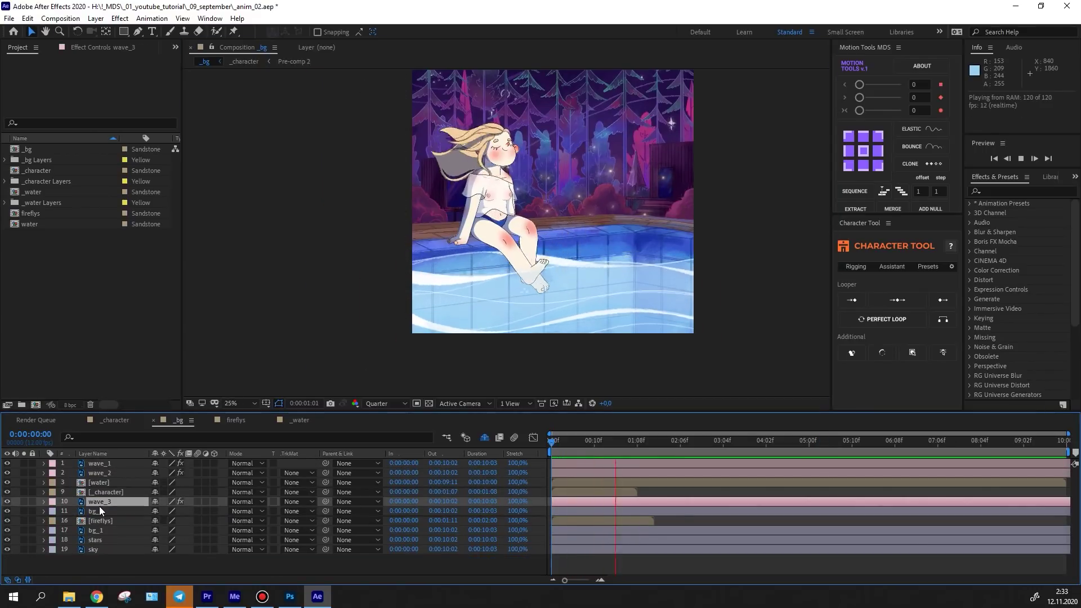
scroll(567, 290, up, 2)
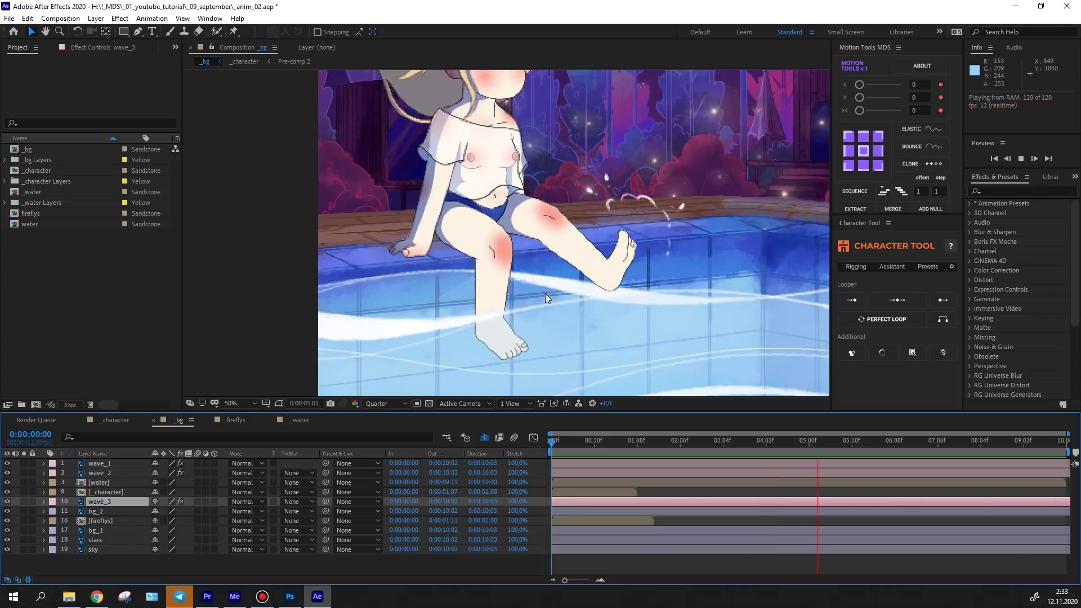
scroll(546, 298, down, 2)
right_click(147, 434)
mouse_move(174, 441)
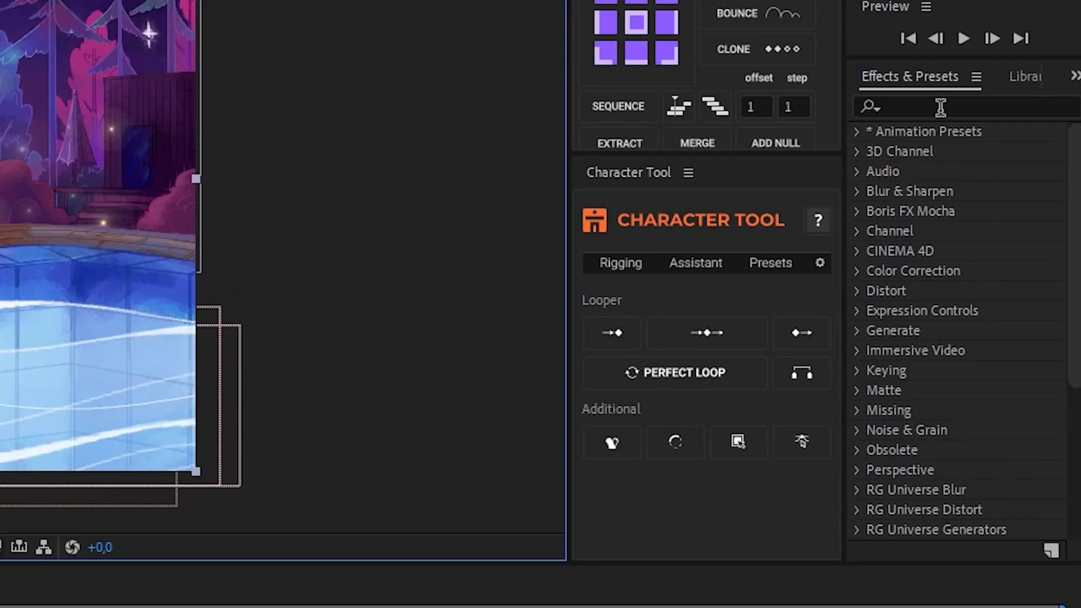
text(glow)
double_click(946, 331)
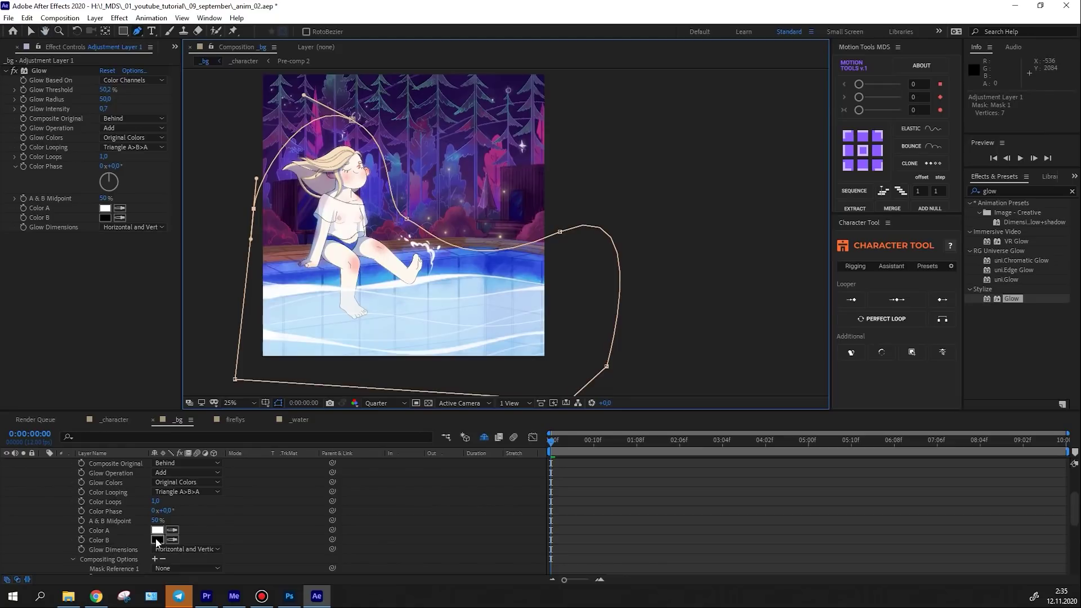
scroll(157, 542, down, 2)
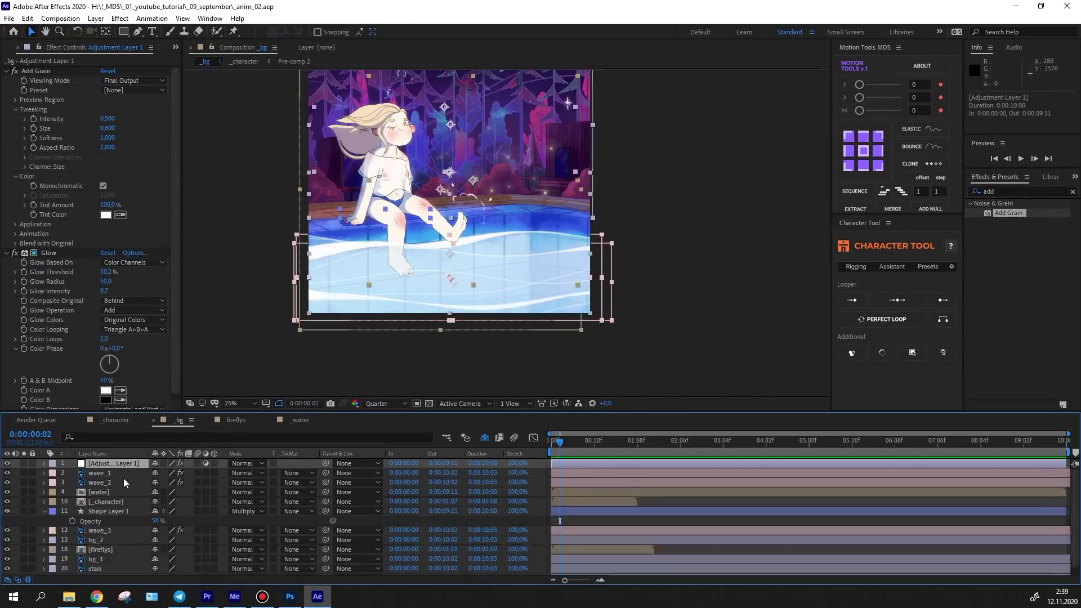
- Pre-compose the layers as _final, apply Set Channels, and duplicate the layer twice
right_click(126, 485)
click(195, 425)
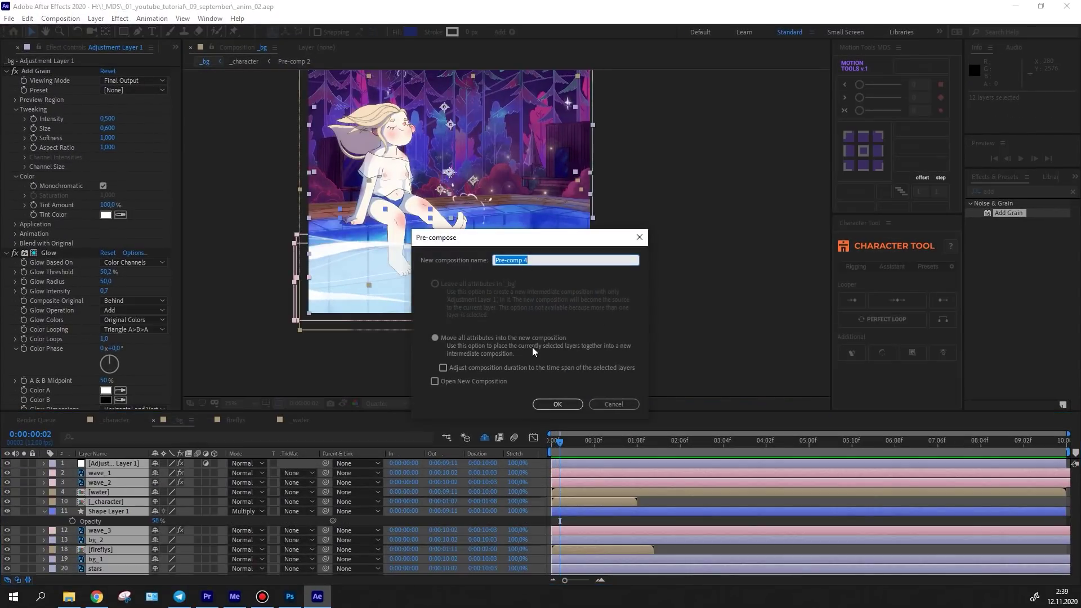
text(_final)
click(557, 404)
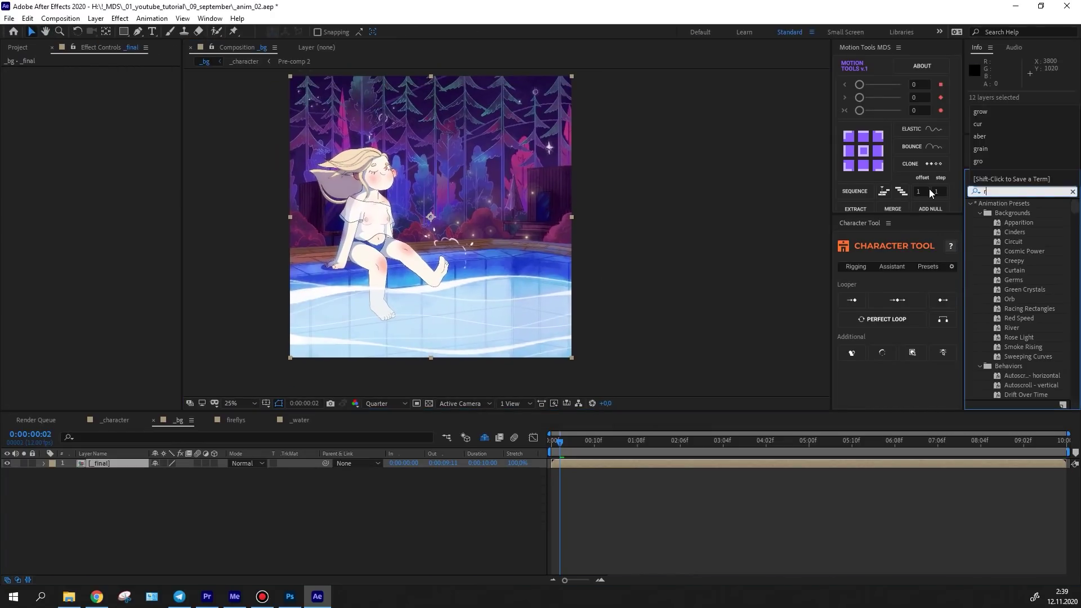
double_click(1021, 212)
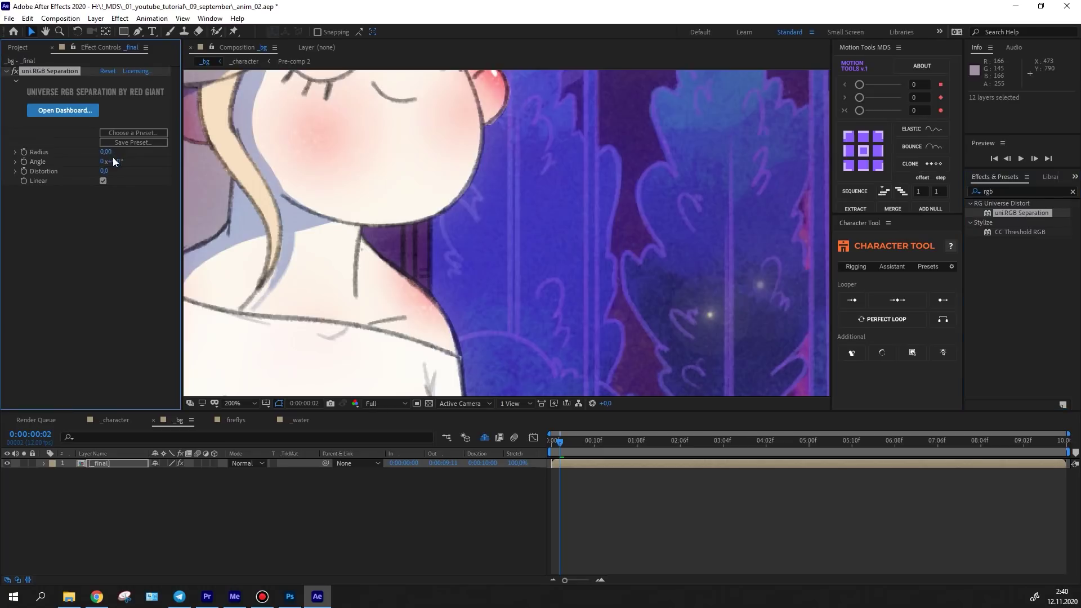
scroll(443, 193, down, 5)
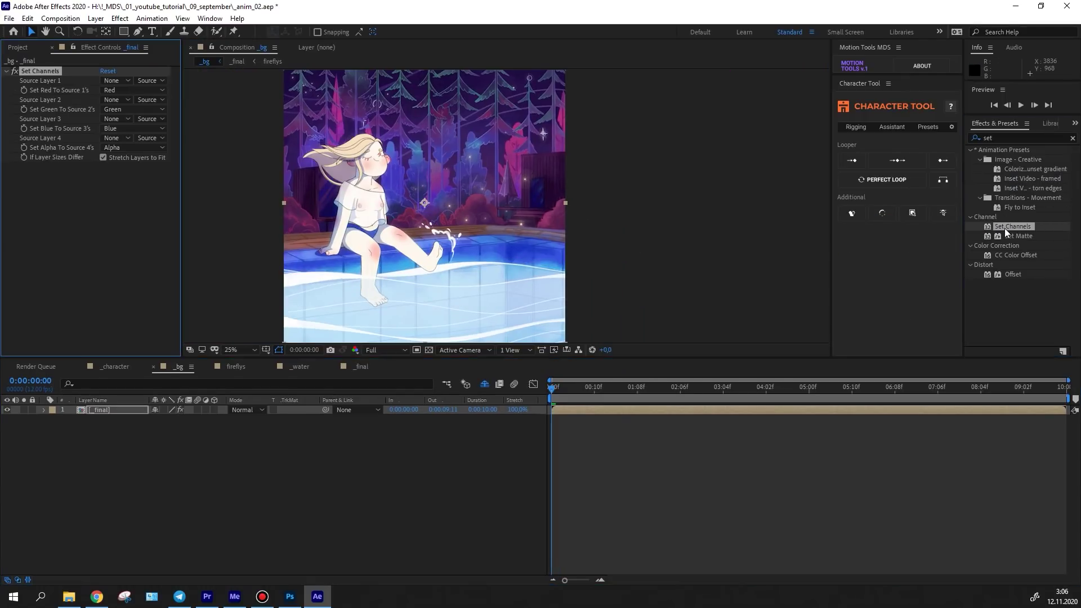
key(ctrl+d)
key(ctrl+d)
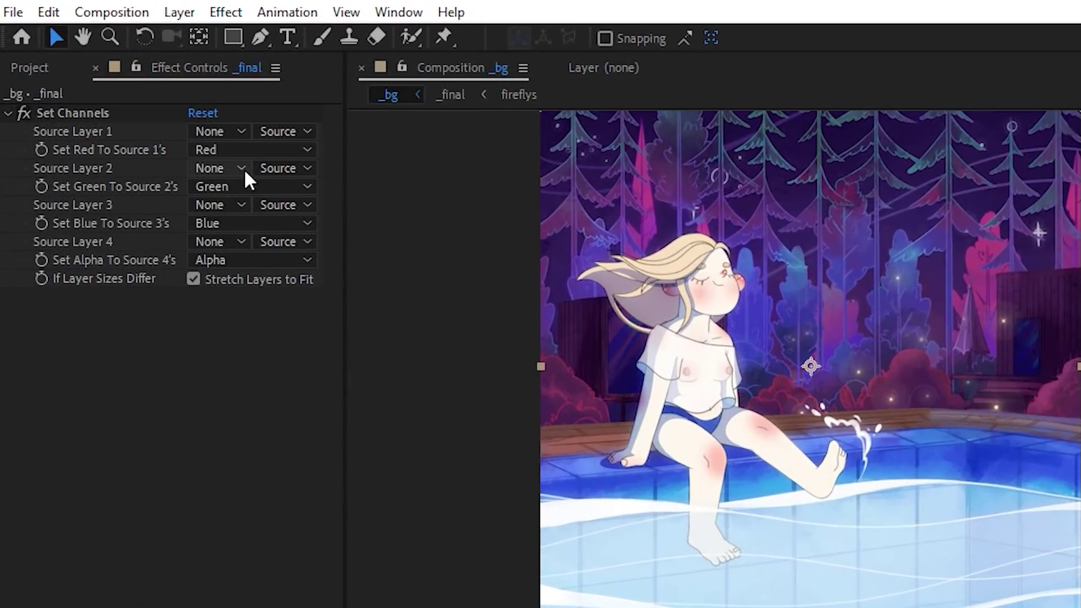
- Turn off green and blue in Set Channels on a copy, then undo that change
click(242, 187)
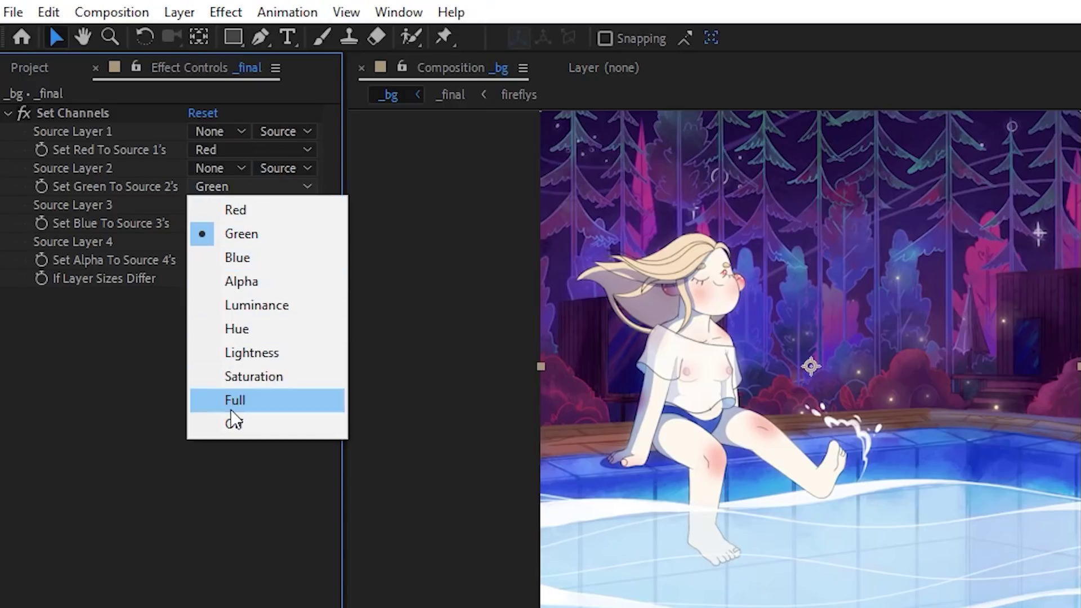
click(234, 424)
click(216, 224)
click(234, 461)
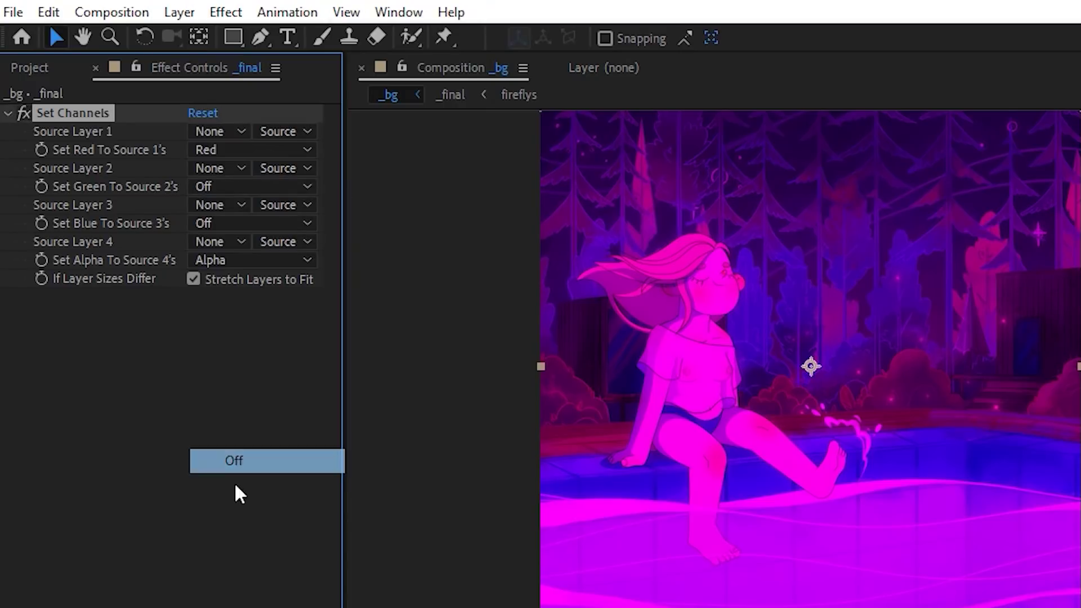
key(ctrl+z)
key(ctrl+z)
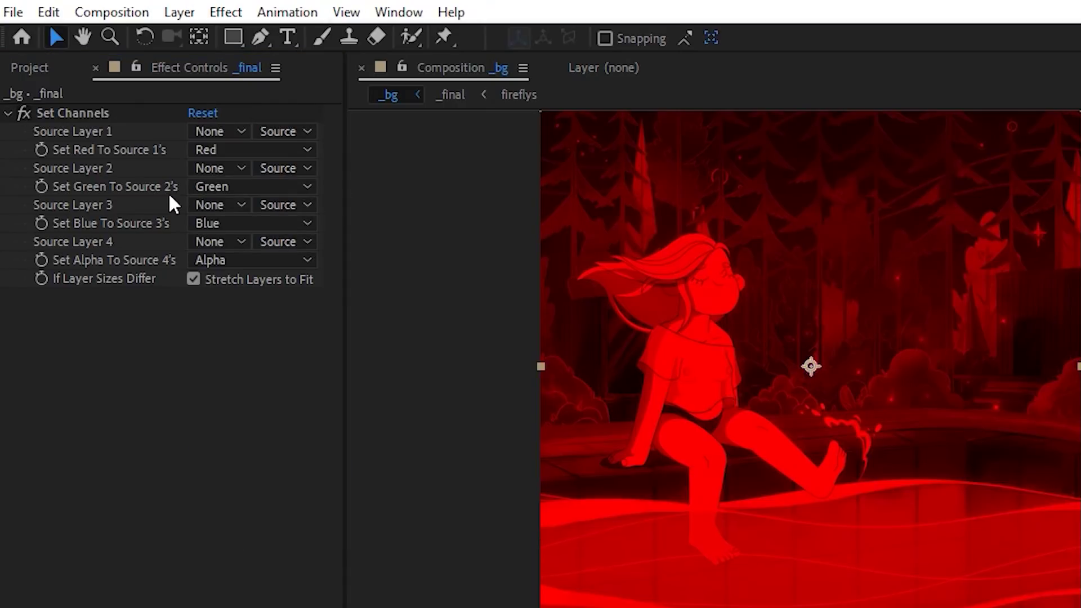
- Turn off red and green, undo, then turn off red and blue to keep only green
click(233, 151)
click(251, 400)
click(231, 187)
click(246, 423)
key(ctrl+z)
key(ctrl+z)
click(211, 150)
click(231, 387)
click(225, 227)
click(235, 458)
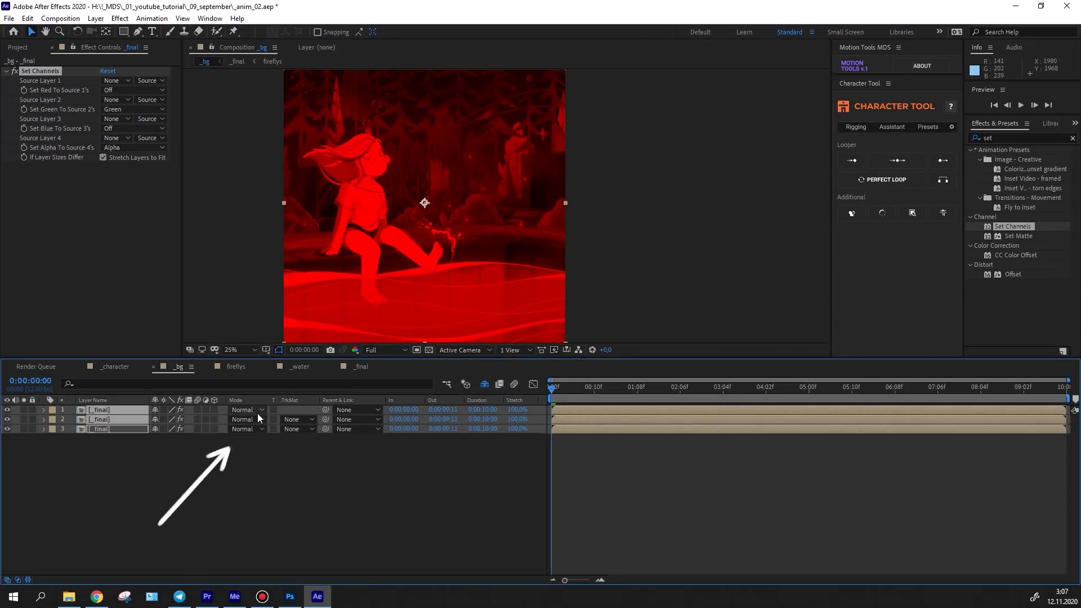
- Blend all three _final layers with Add and select the top copy to check its channels
click(258, 413)
click(281, 210)
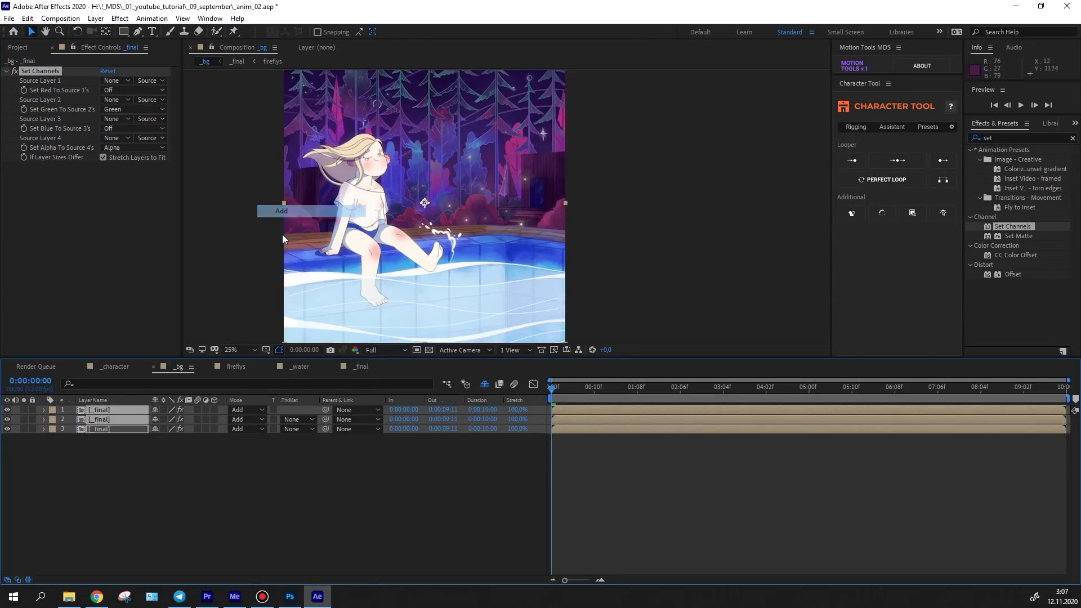
scroll(416, 163, up, 4)
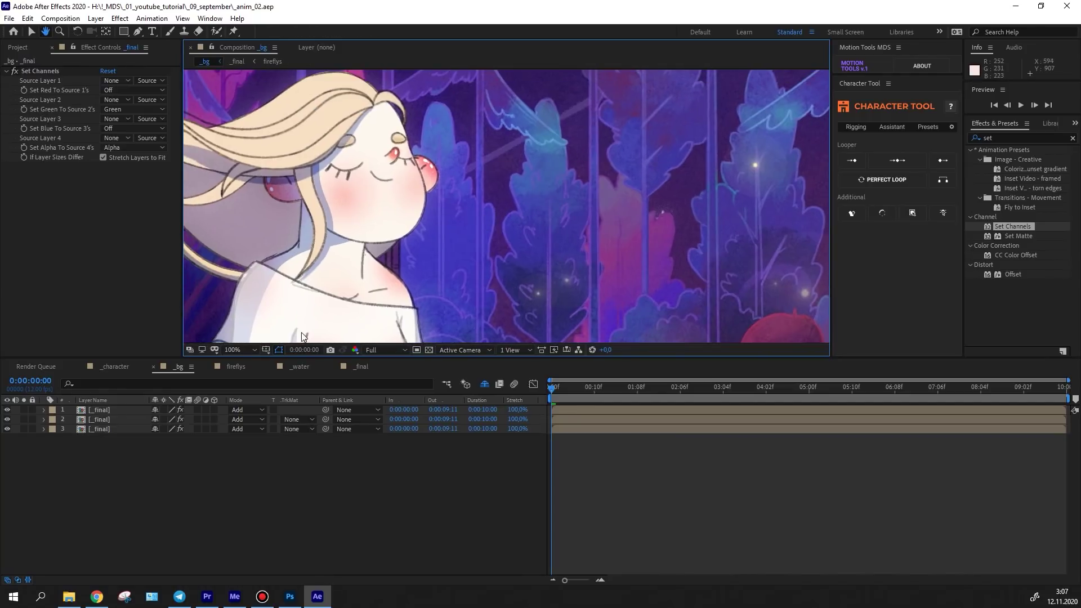
click(110, 411)
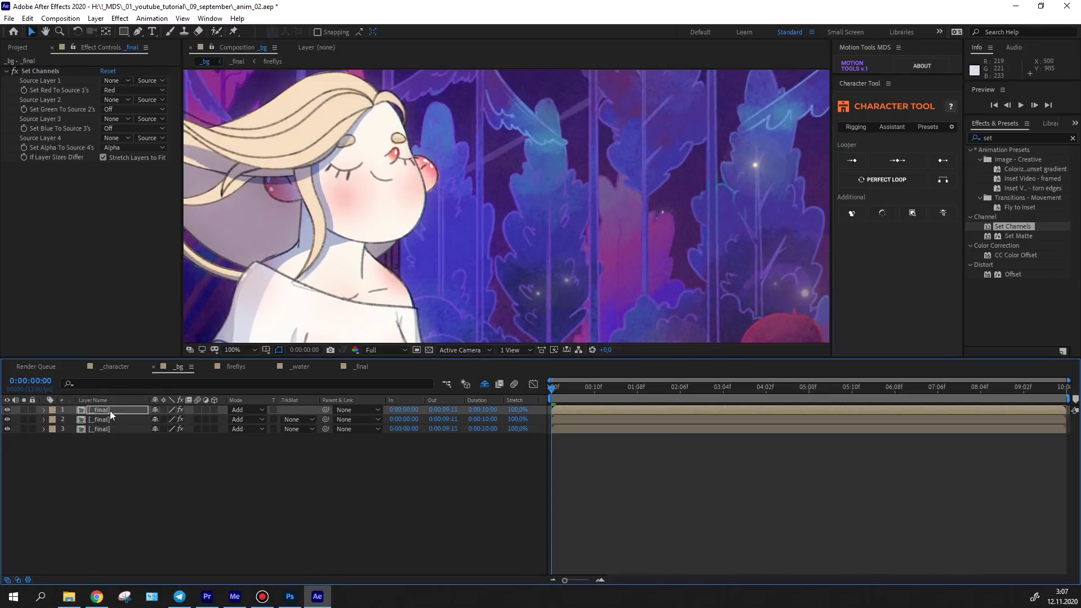